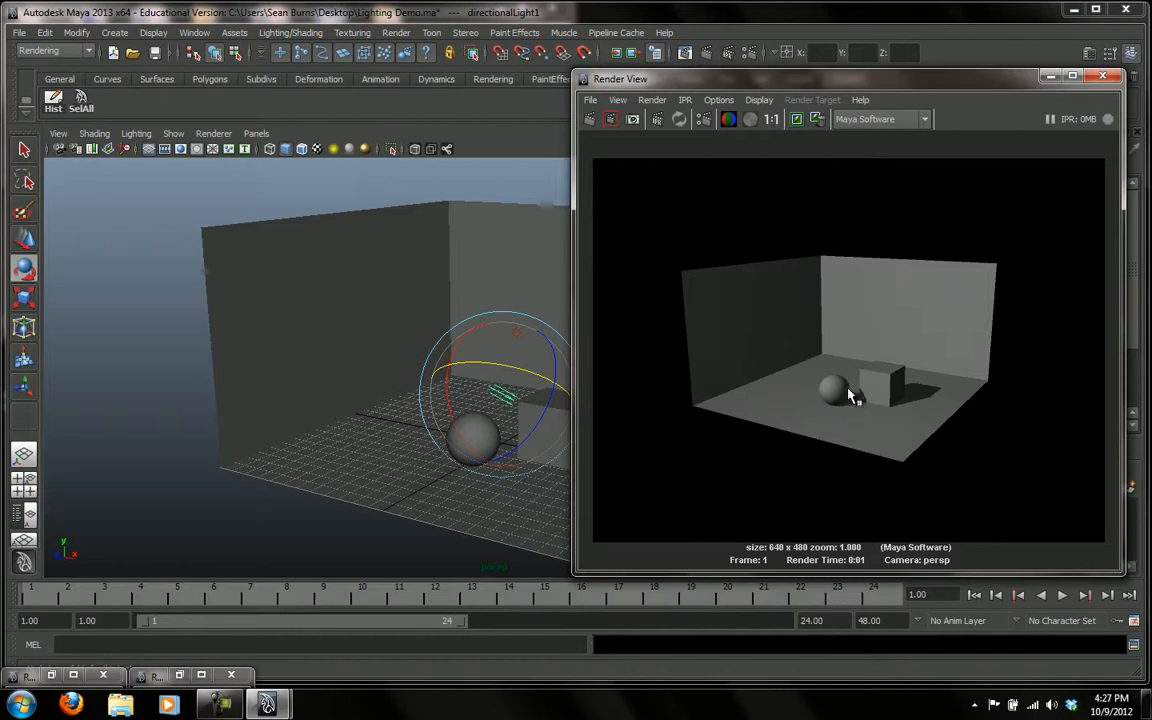
Dismiss the previous render and create a point light in the scene
{"action": "left_click", "coordinate": [1102, 76]}
{"action": "left_click", "coordinate": [114, 33]}
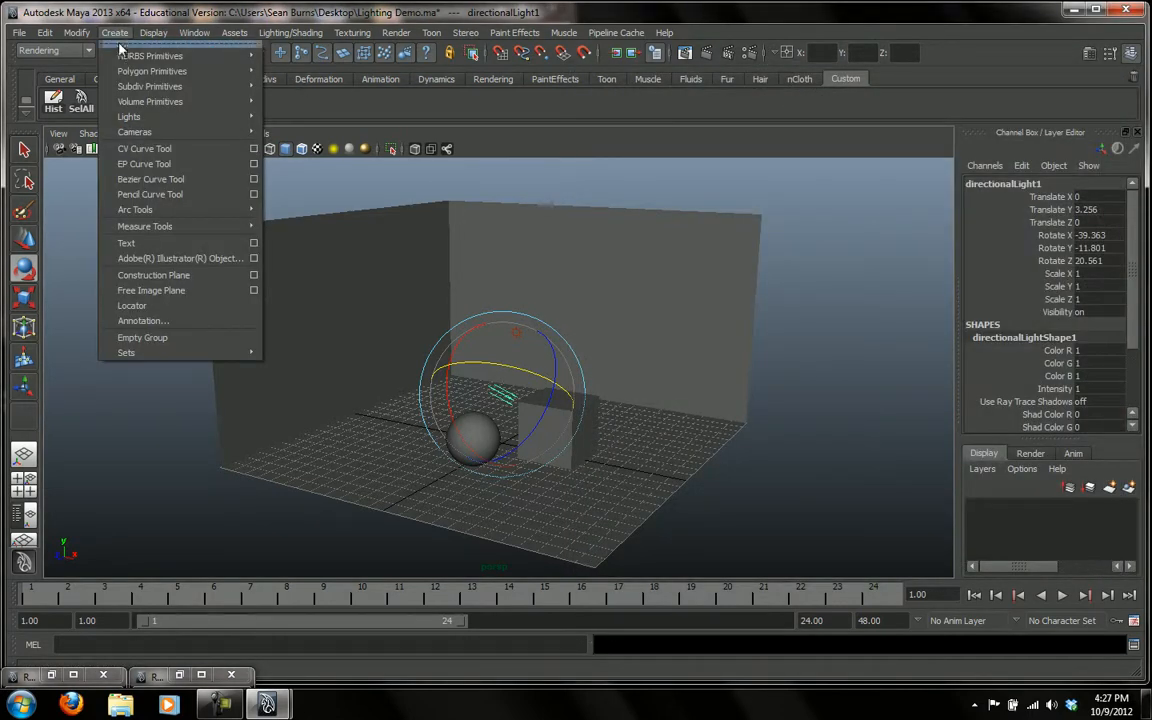
{"action": "mouse_move", "coordinate": [128, 119]}
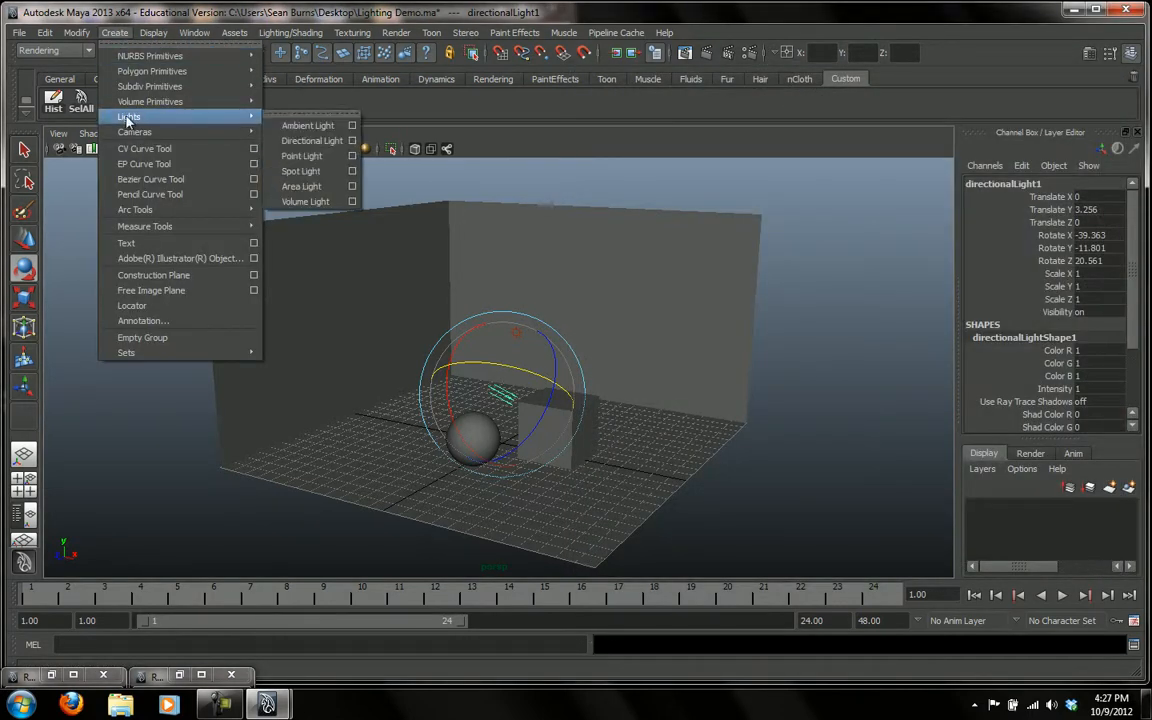
{"action": "left_click", "coordinate": [304, 158]}
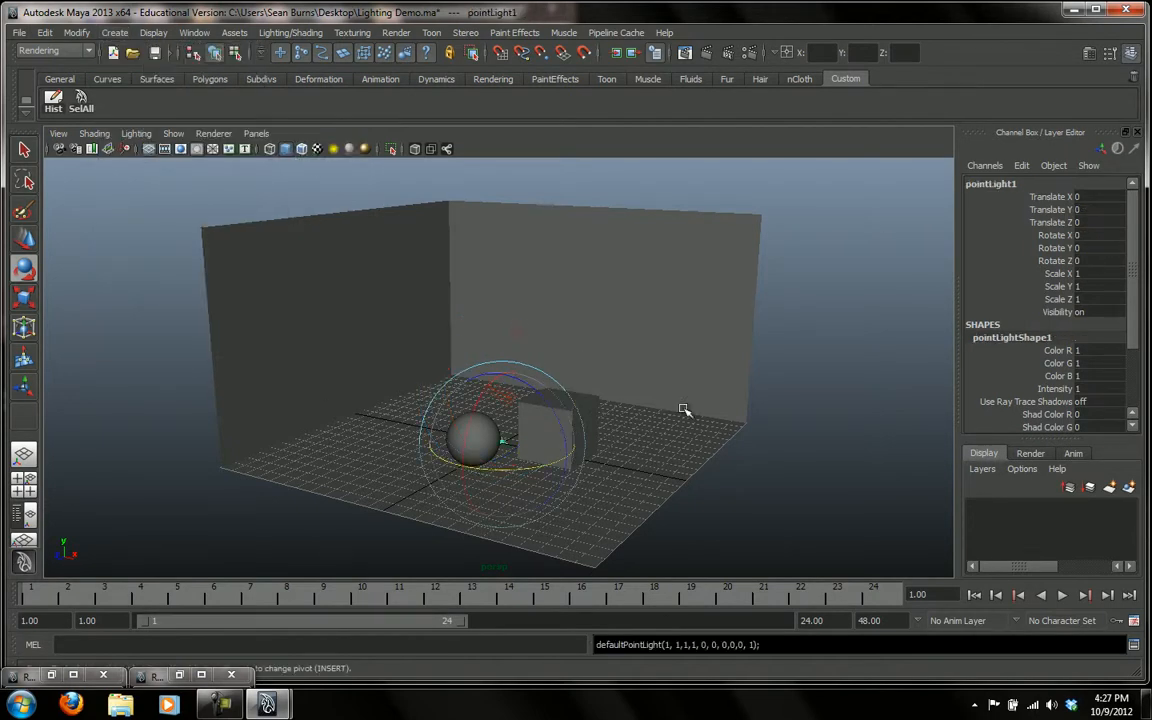
Move the point light just beyond the cube, to about X 8.348, Y 2.55, Z 3.03
{"action": "key", "text": "w"}
{"action": "left_click_drag", "start_coordinate": [504, 393], "coordinate": [504, 345]}
{"action": "left_click_drag", "start_coordinate": [551, 409], "coordinate": [553, 451]}
{"action": "left_click_drag", "start_coordinate": [631, 443], "coordinate": [642, 449]}
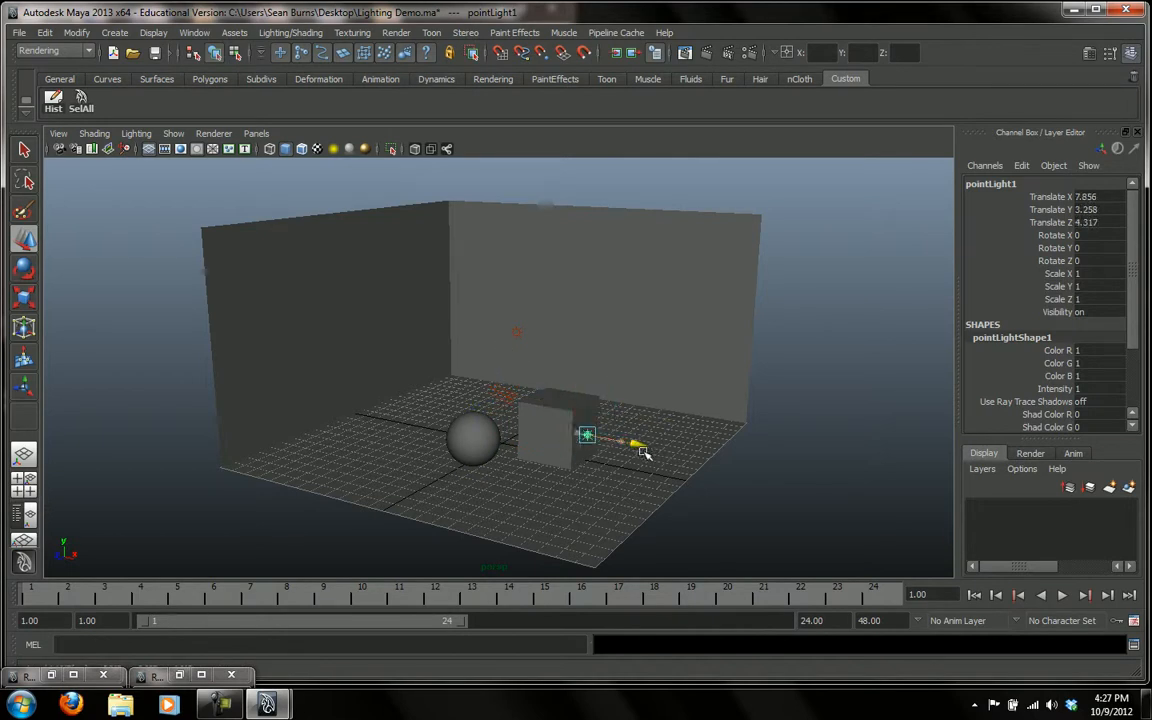
{"action": "left_click_drag", "start_coordinate": [592, 390], "coordinate": [591, 403]}
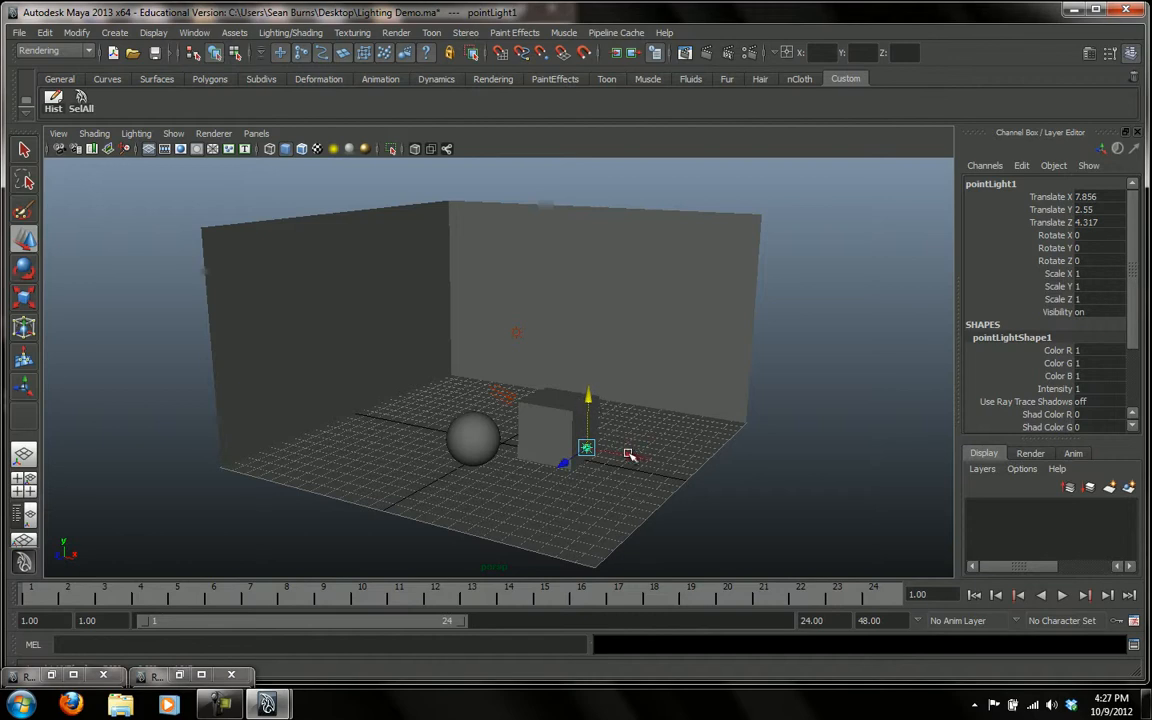
{"action": "left_click_drag", "start_coordinate": [640, 458], "coordinate": [649, 461]}
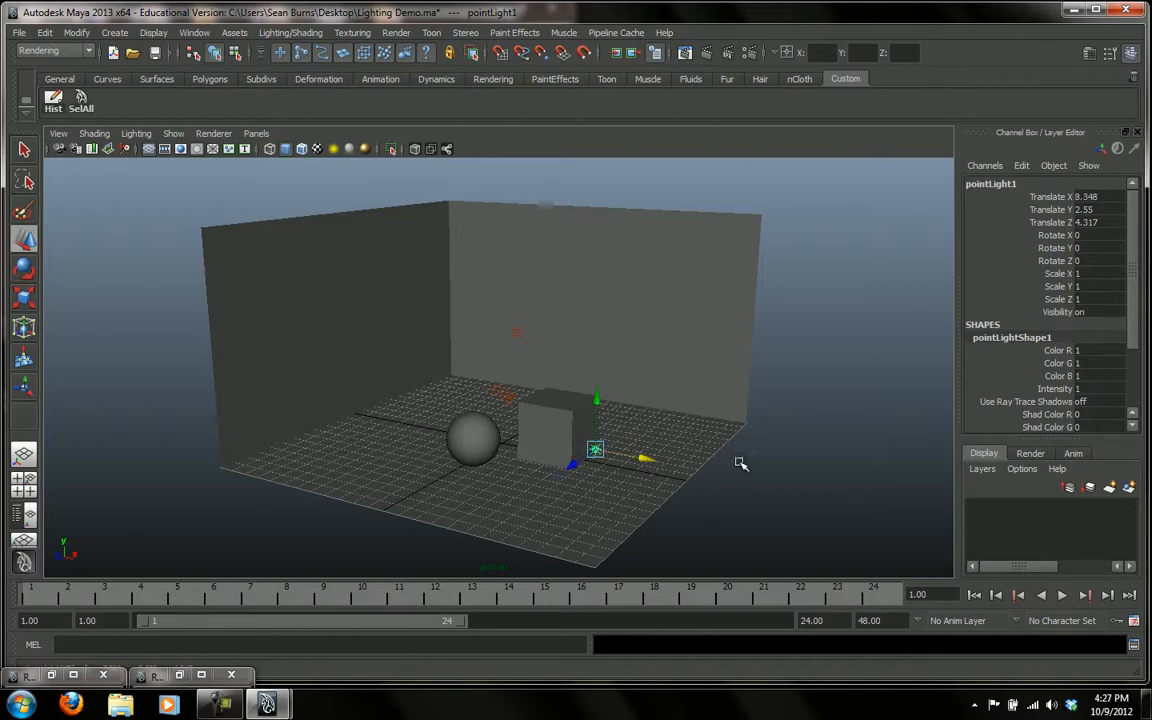
{"action": "left_click_drag", "start_coordinate": [734, 455], "coordinate": [728, 481], "text": "alt"}
{"action": "left_click_drag", "start_coordinate": [560, 537], "coordinate": [663, 463]}
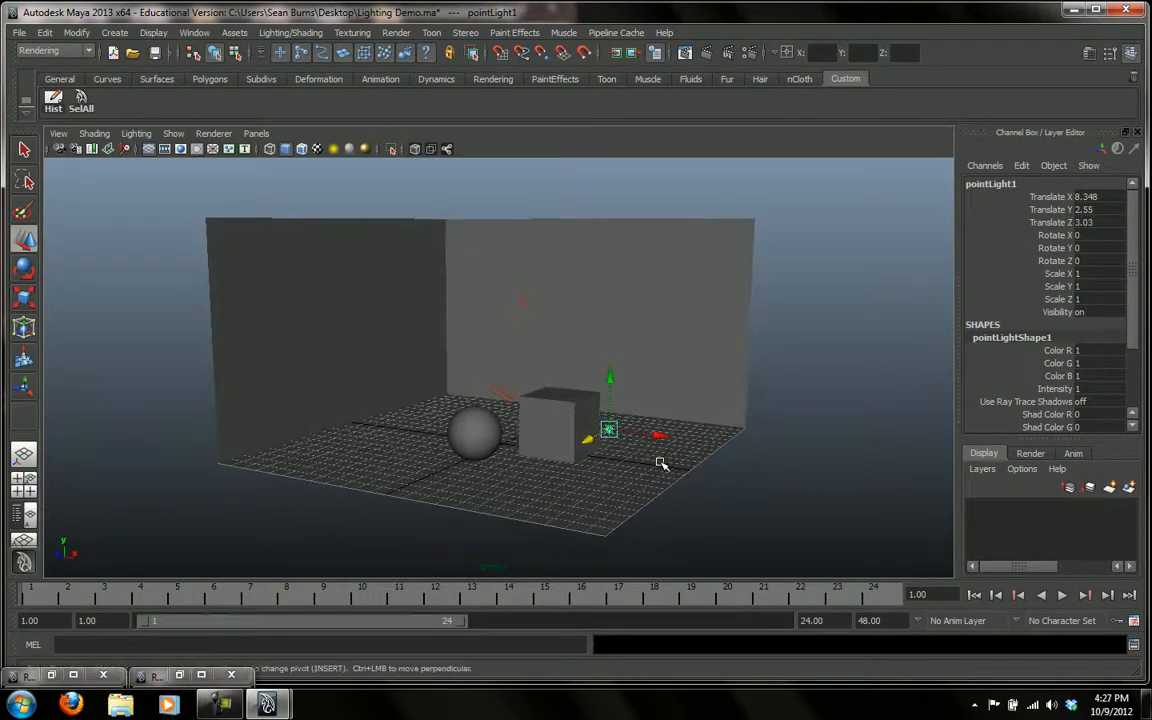
Render the current frame to check how the point light illuminates the room, and close the render
{"action": "double_click", "coordinate": [1090, 389]}
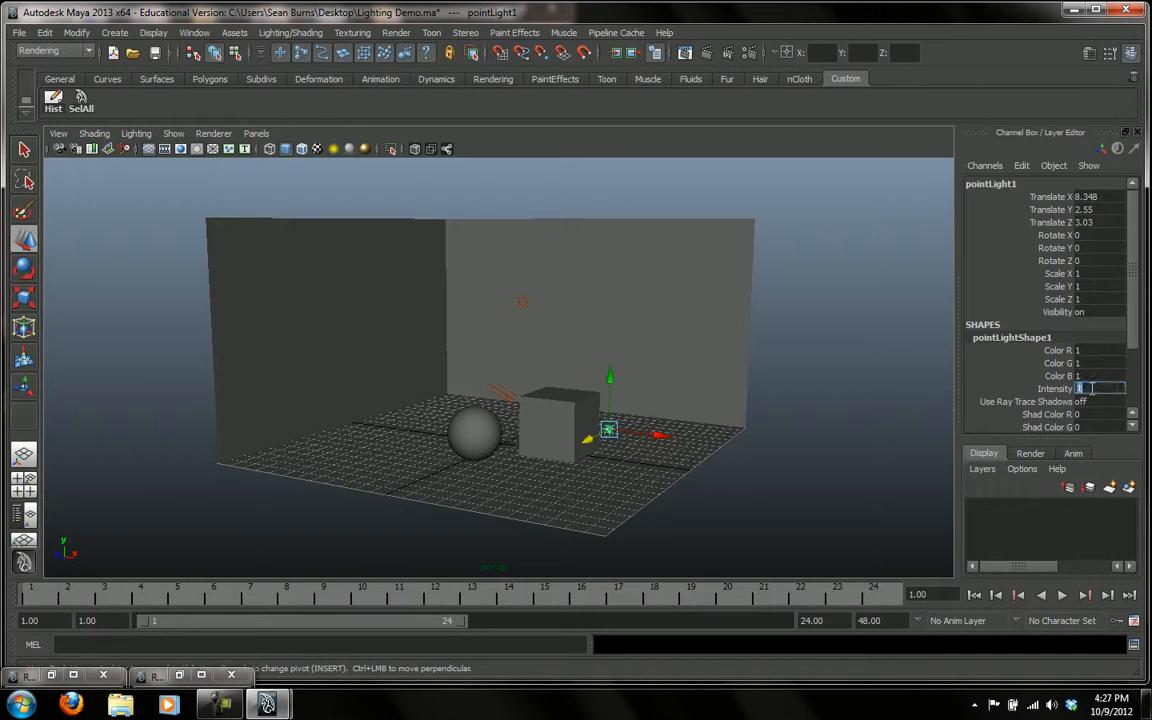
{"action": "left_click", "coordinate": [706, 53]}
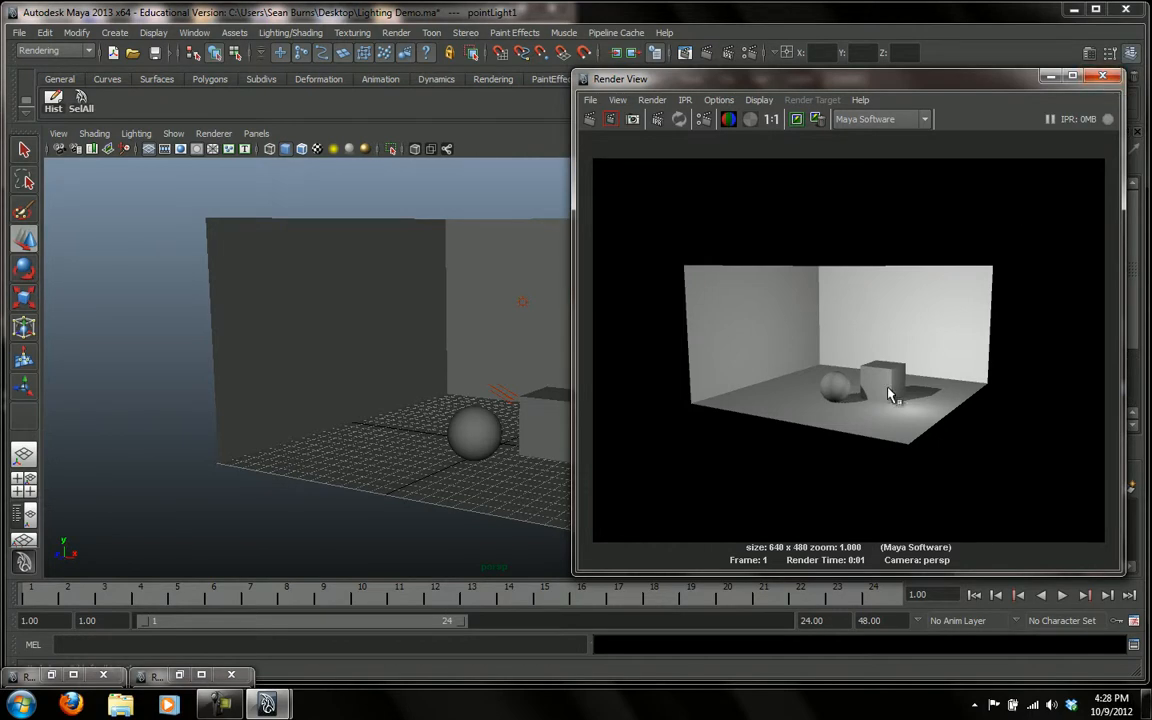
{"action": "left_click", "coordinate": [1101, 77]}
Set the point light's intensity to 0.5
{"action": "left_click", "coordinate": [1095, 388]}
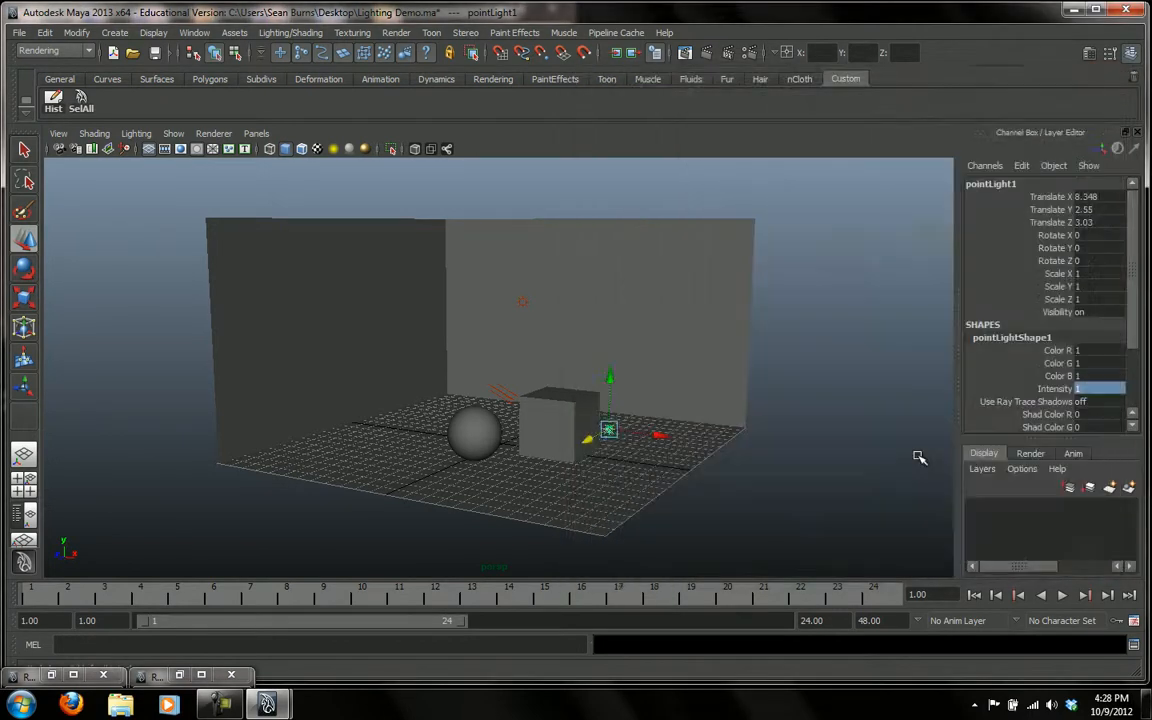
{"action": "left_click", "coordinate": [1090, 388]}
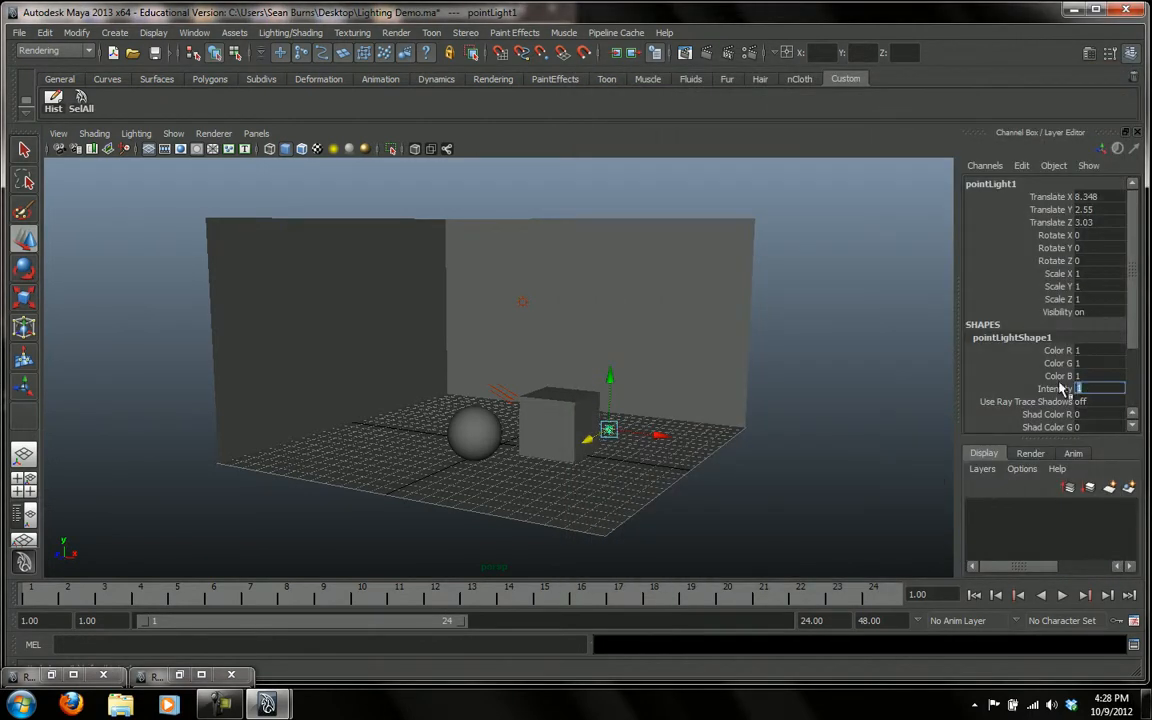
{"action": "type", "text": ".5"}
{"action": "key", "text": "Return"}
Lower the point light to about 1.712 in Y and render the frame to check the result
{"action": "left_click_drag", "start_coordinate": [610, 377], "coordinate": [611, 397]}
{"action": "left_click", "coordinate": [706, 54]}
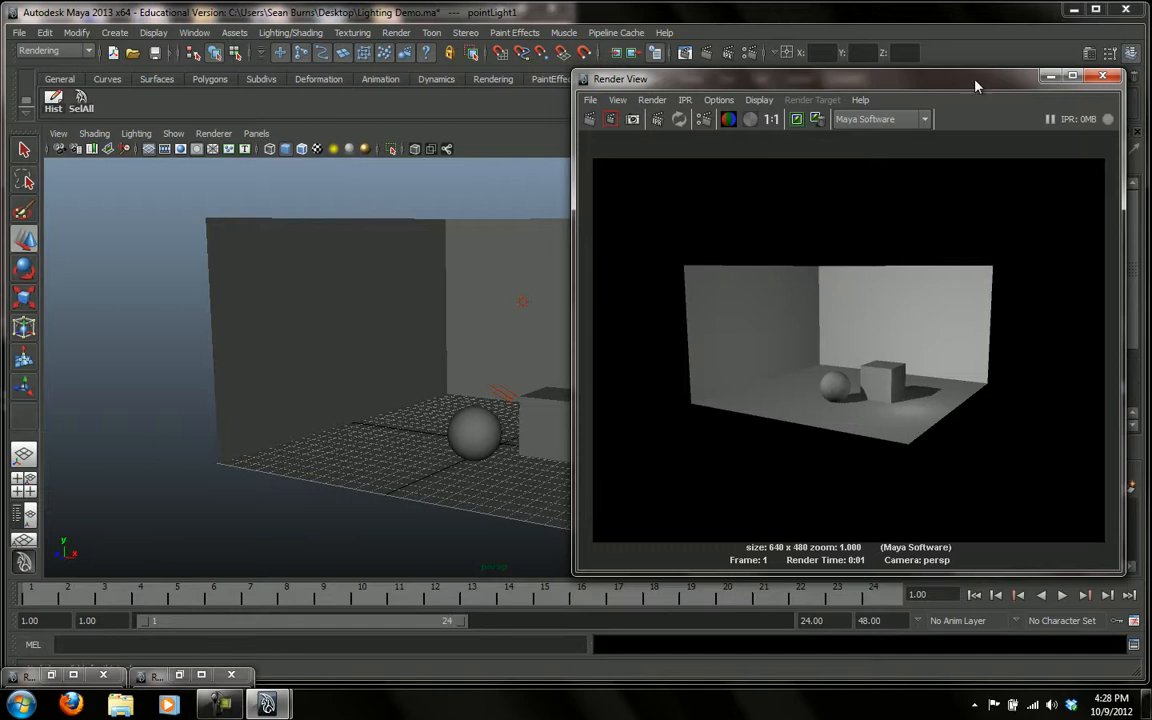
{"action": "left_click", "coordinate": [1102, 76]}
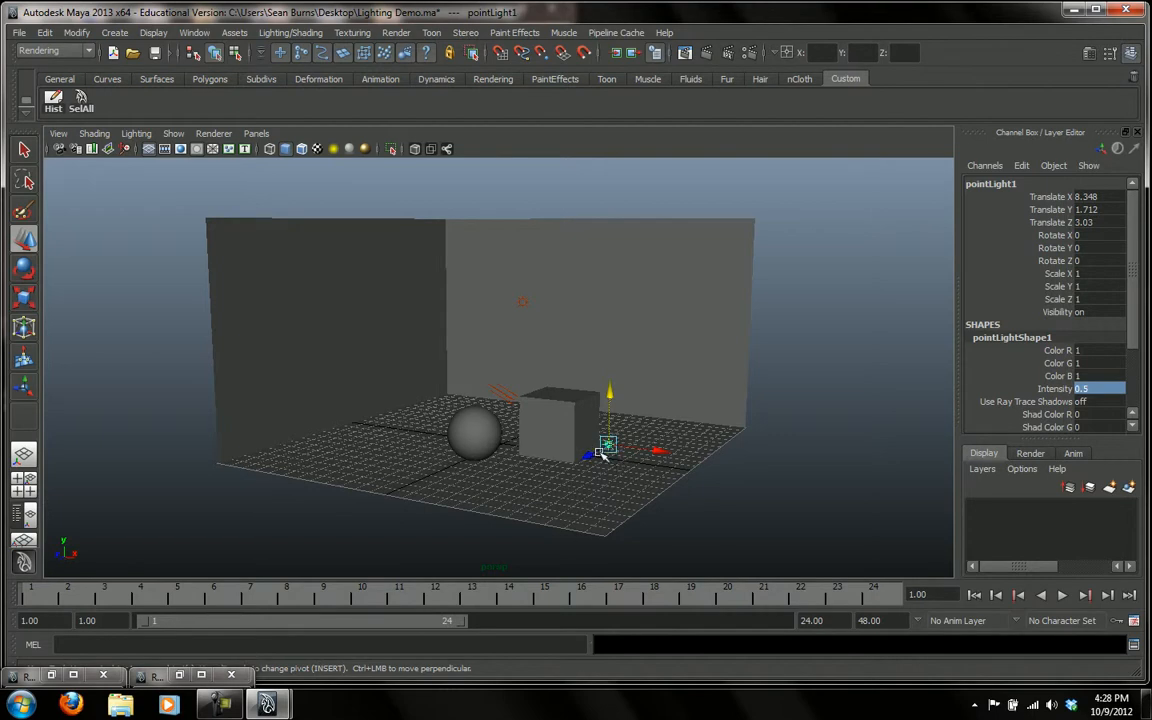
Unlink pPlane1, pPlane2 and pPlane3 from pointLight1 in the light-centric Relationship Editor
{"action": "left_click", "coordinate": [178, 676]}
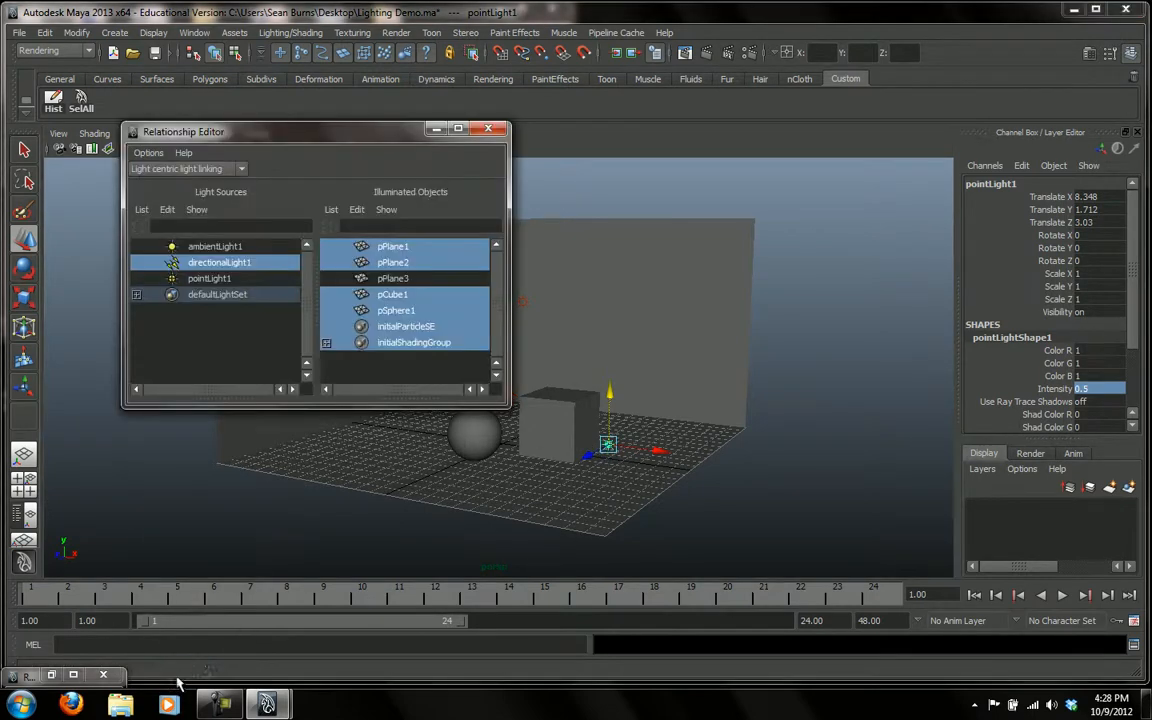
{"action": "left_click", "coordinate": [208, 279]}
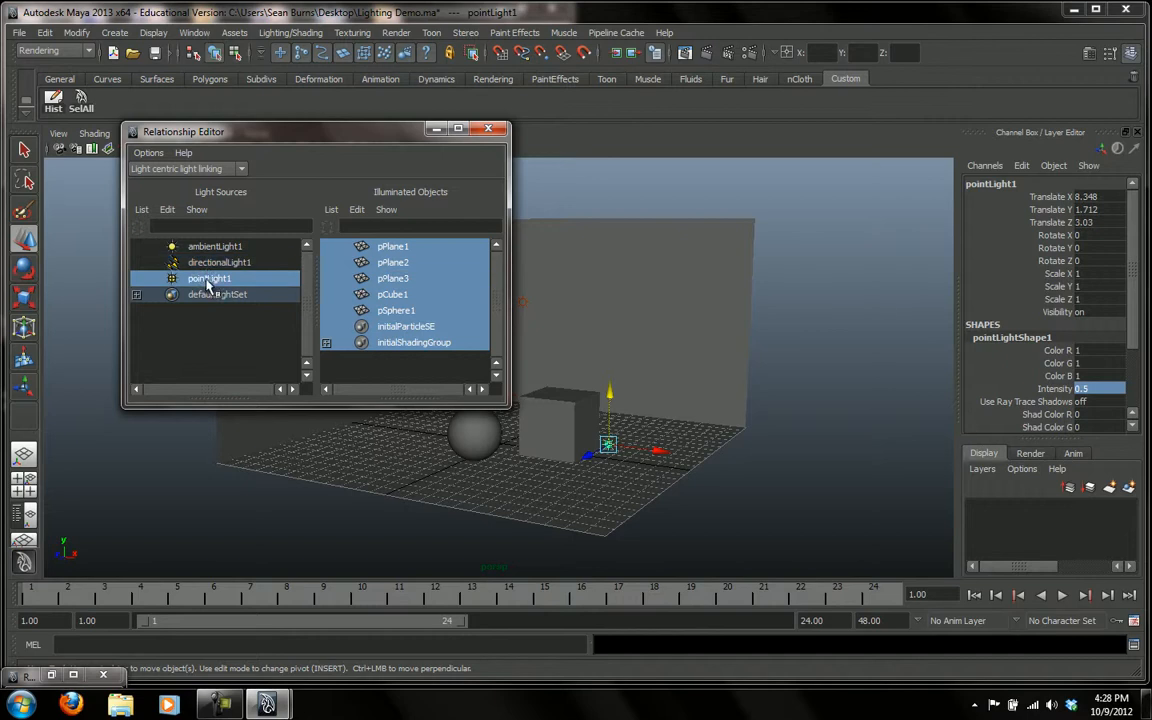
{"action": "left_click", "coordinate": [395, 248]}
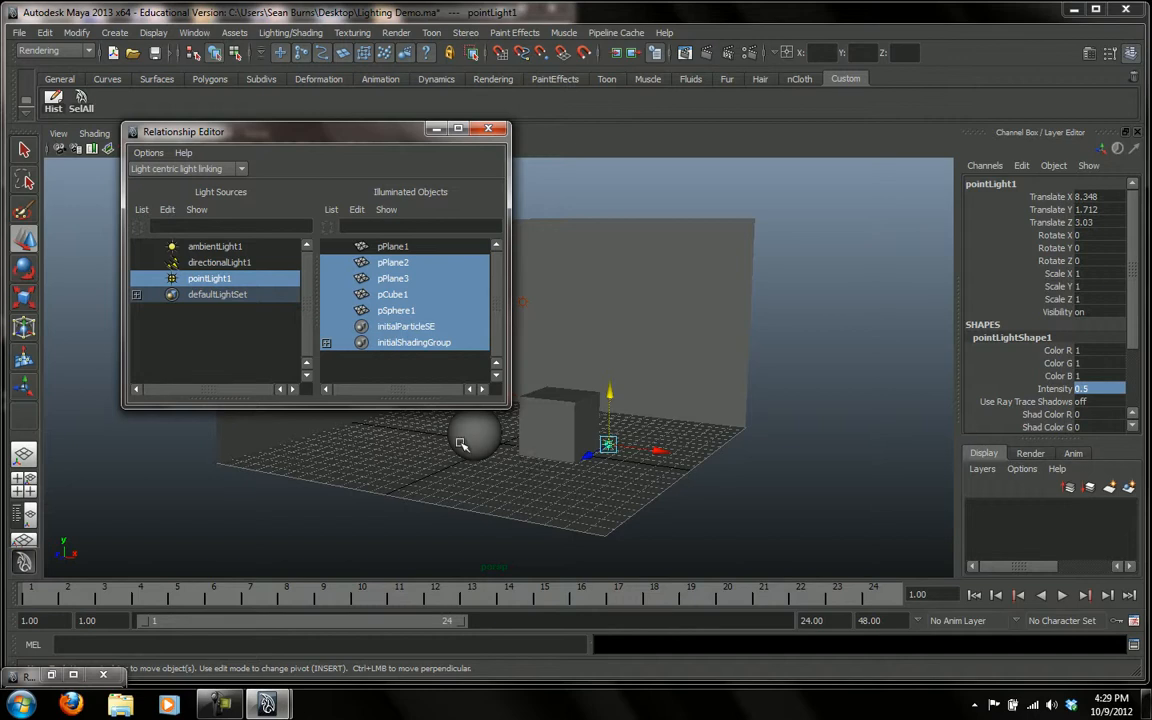
{"action": "left_click", "coordinate": [389, 264]}
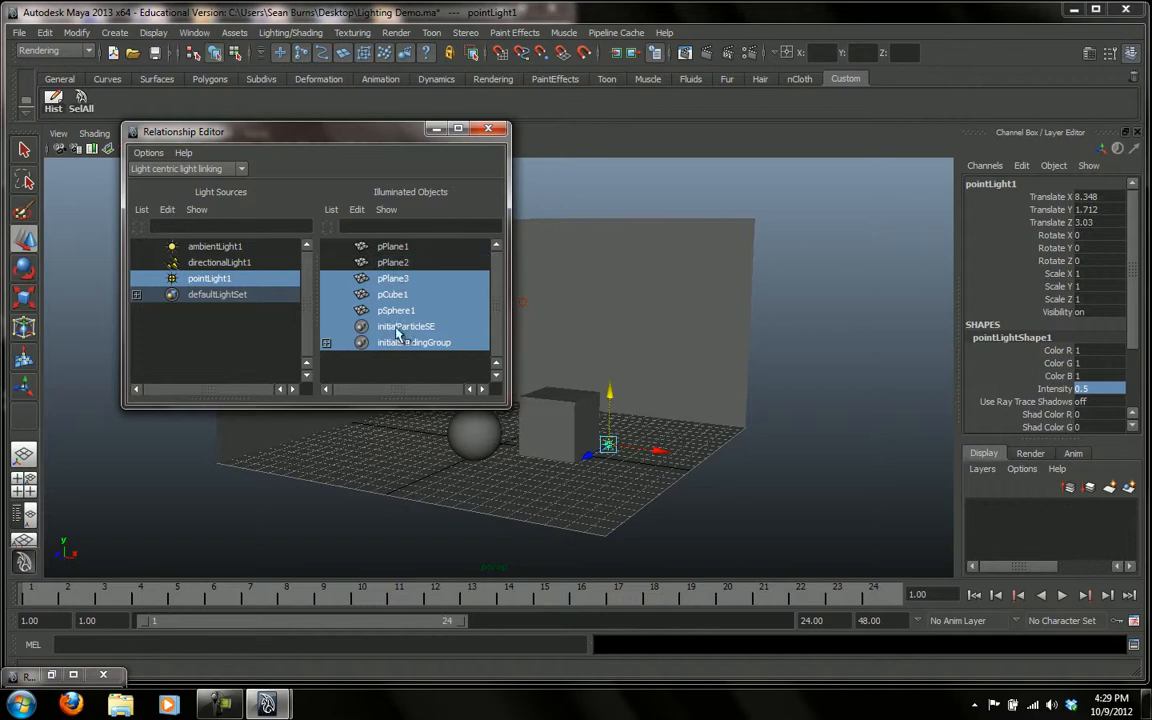
{"action": "left_click", "coordinate": [390, 279]}
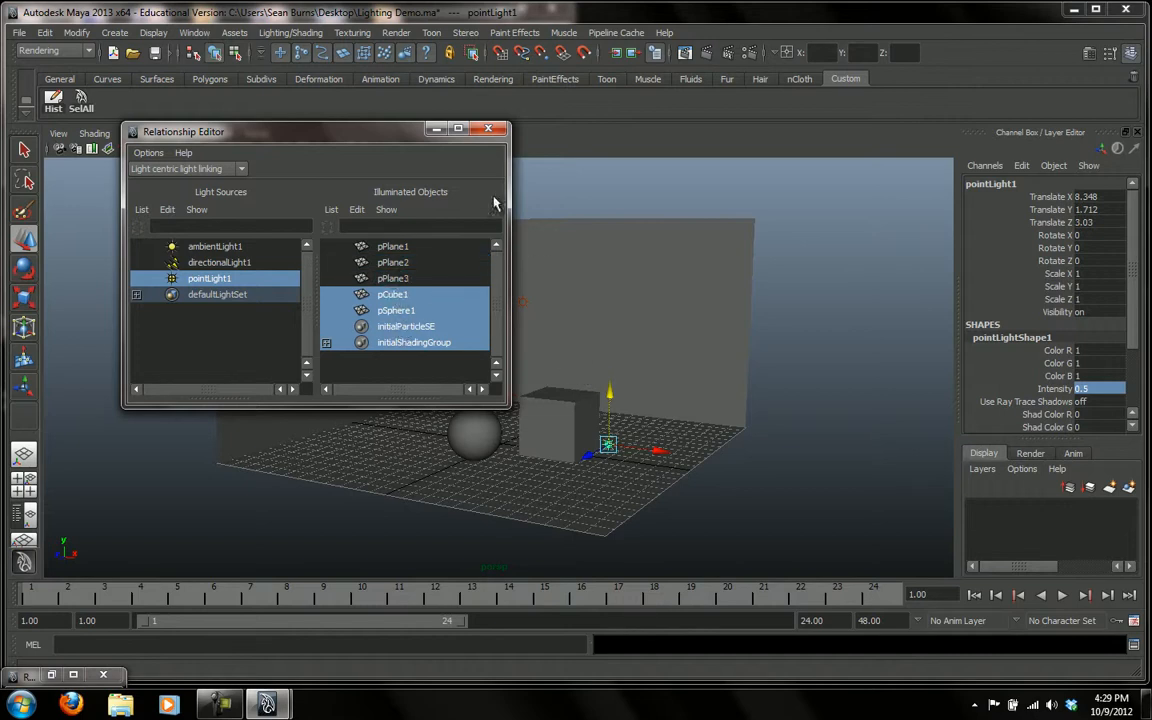
Render the frame to check the new light linking, and minimize the Relationship Editor and the render window
{"action": "left_click", "coordinate": [707, 53]}
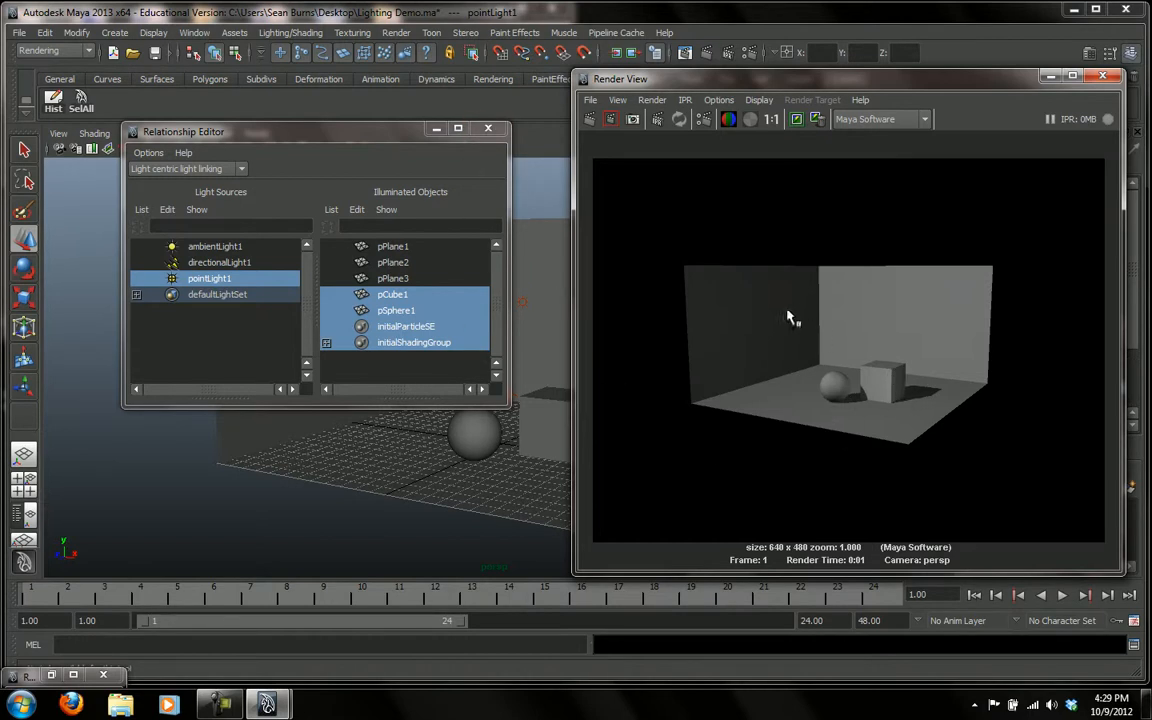
{"action": "left_click", "coordinate": [436, 129]}
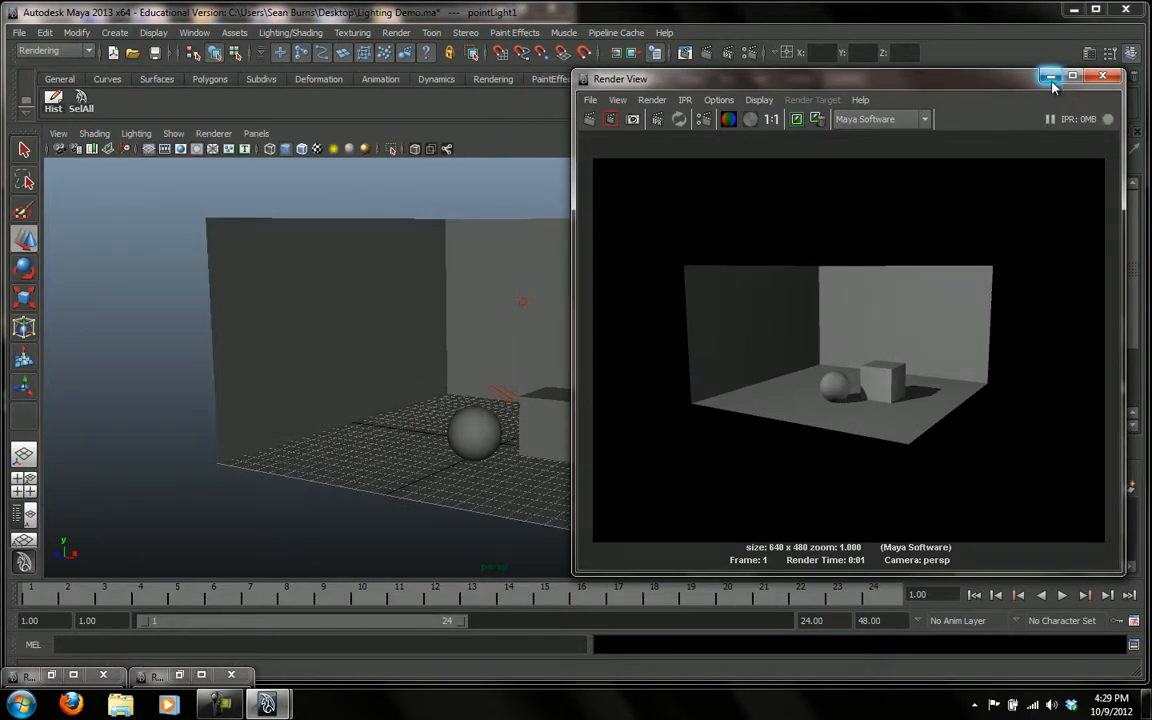
{"action": "left_click", "coordinate": [1051, 79]}
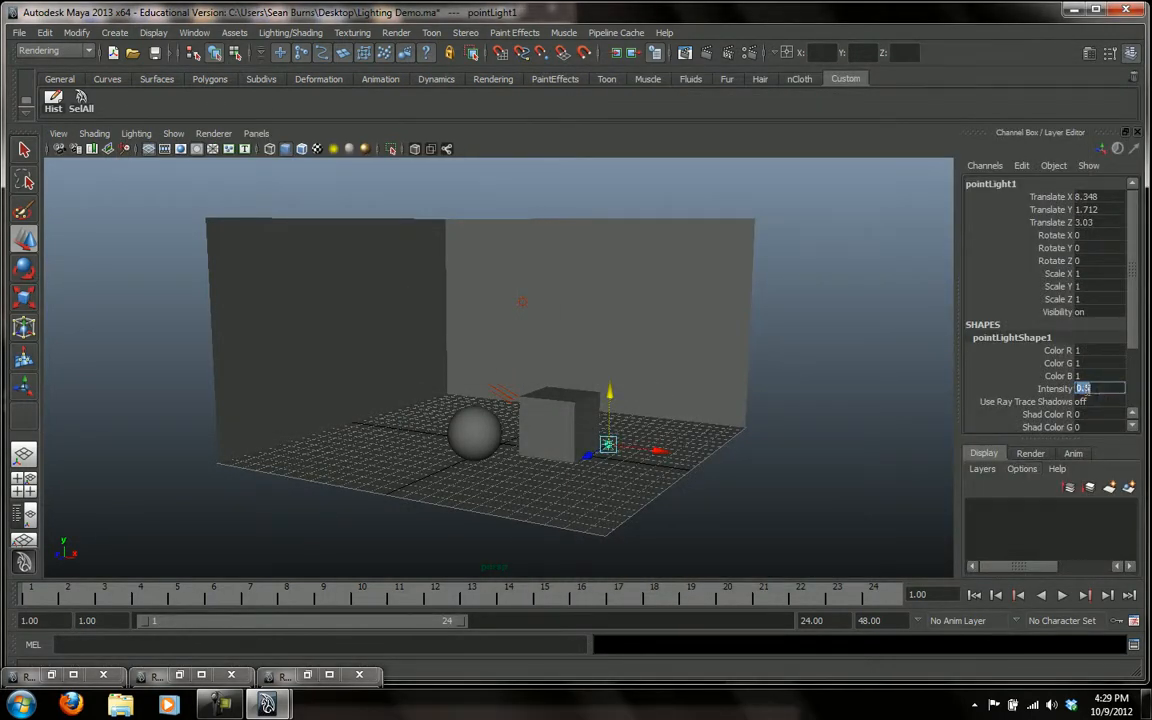
Set the point light's intensity to 0.3 and render the frame to check it
{"action": "type", "text": "0."}
{"action": "left_click", "coordinate": [707, 54]}
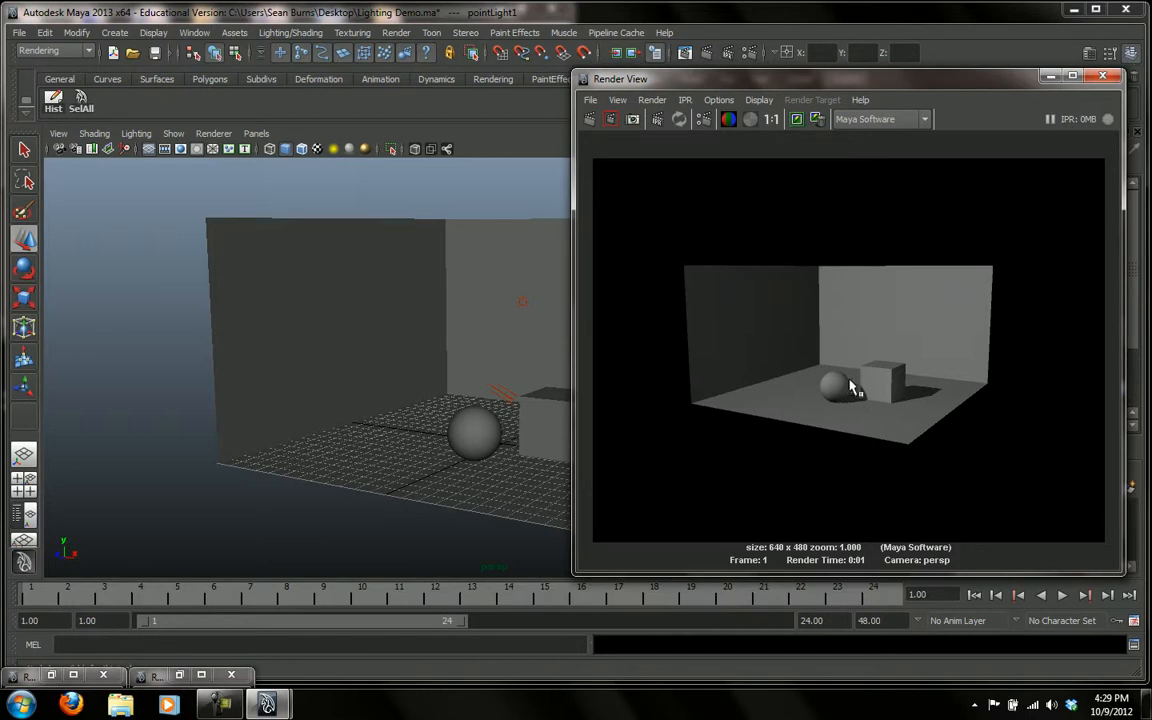
{"action": "left_click", "coordinate": [1104, 80]}
Set the ambient light's intensity to 0 and render the frame to see the room without ambient light
{"action": "middle_click_drag", "start_coordinate": [632, 424], "coordinate": [640, 413], "text": "alt"}
{"action": "right_click_drag", "start_coordinate": [676, 424], "coordinate": [713, 450], "text": "alt"}
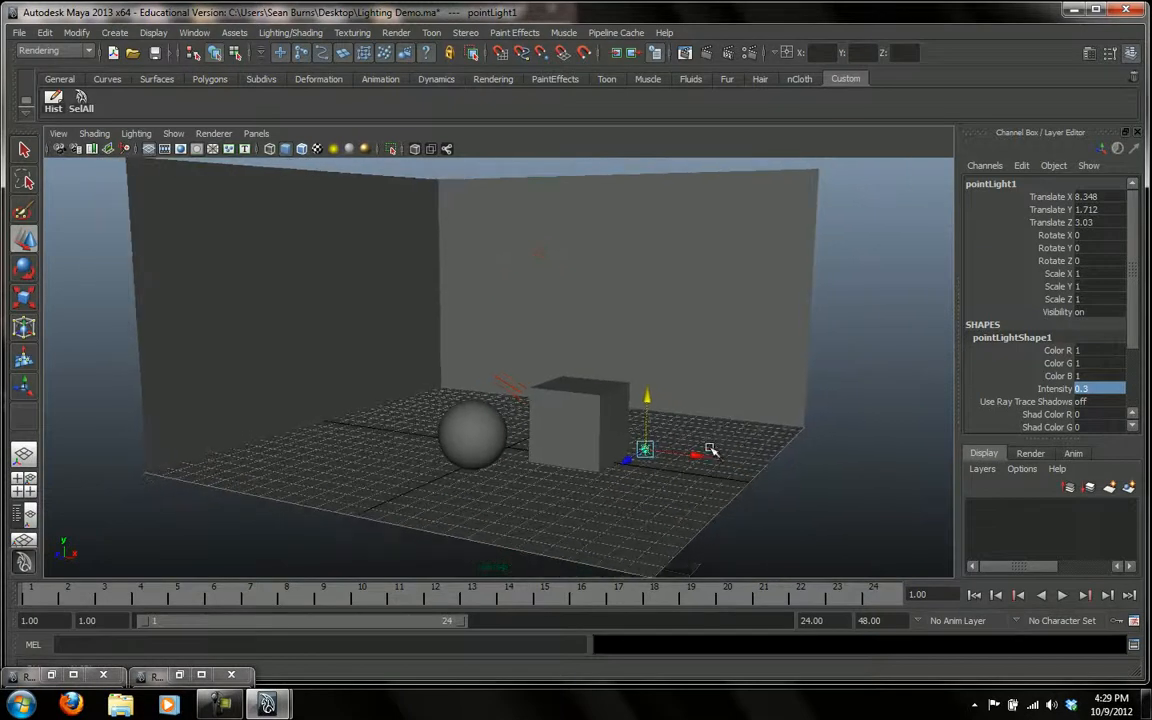
{"action": "left_click", "coordinate": [538, 259]}
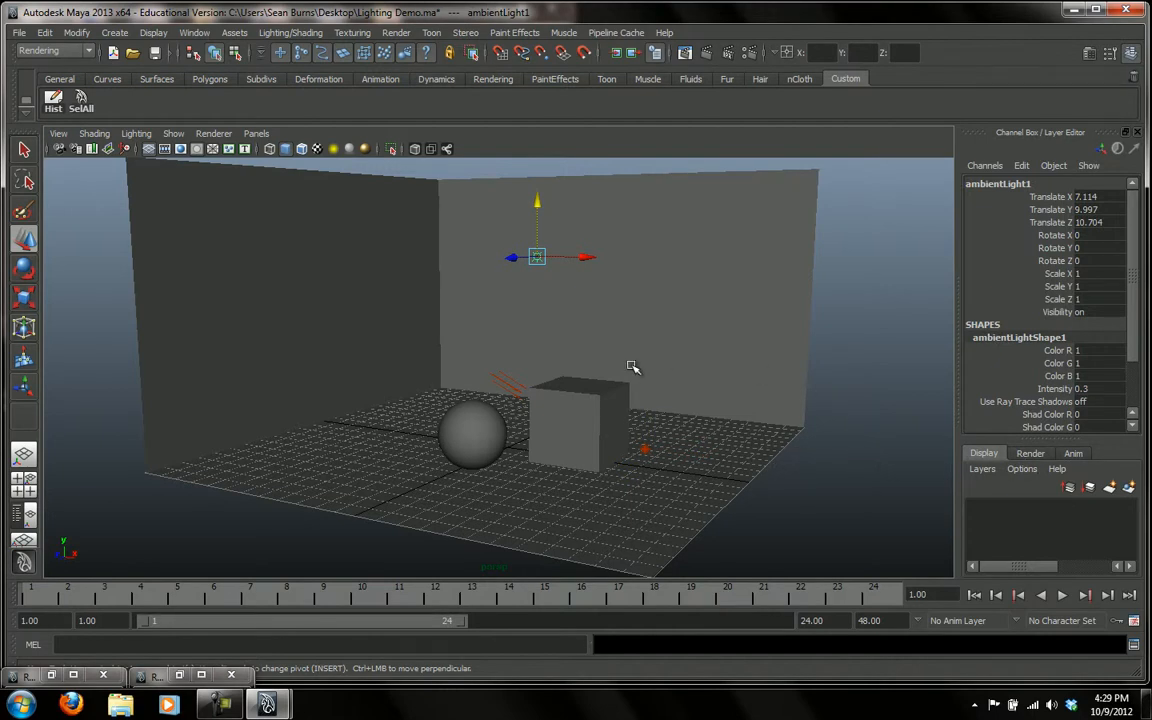
{"action": "left_click", "coordinate": [1083, 388]}
{"action": "type", "text": "0"}
{"action": "key", "text": "Return"}
{"action": "left_click", "coordinate": [636, 52]}
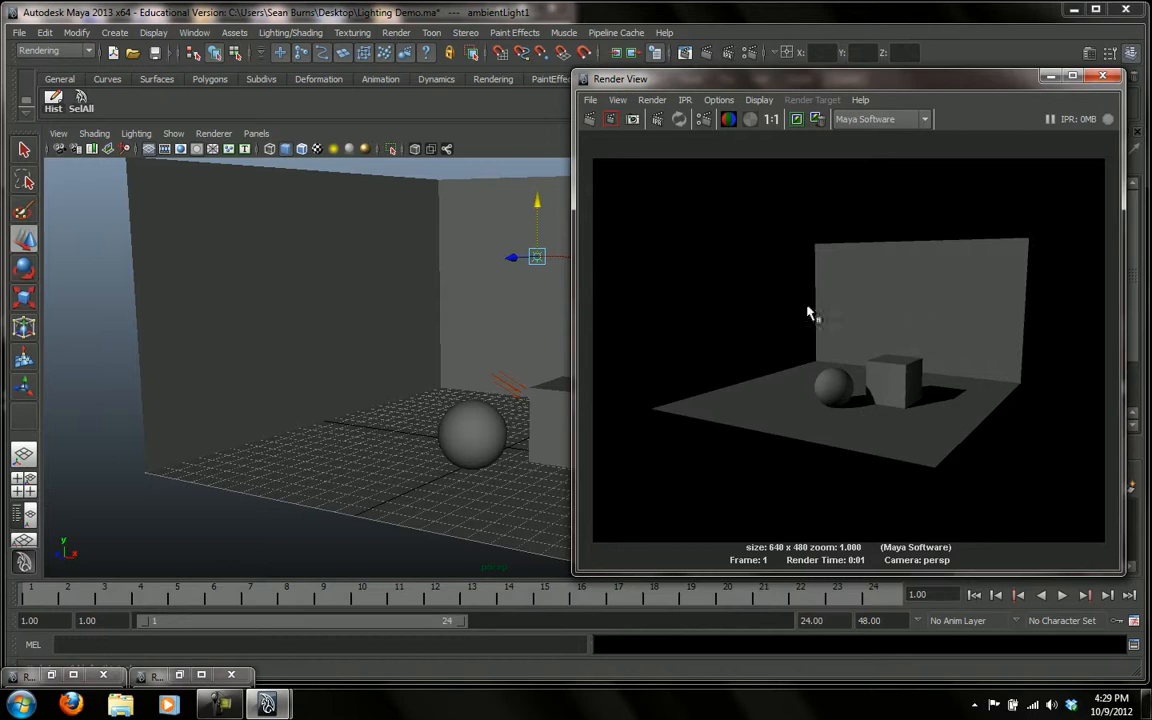
{"action": "left_click", "coordinate": [1103, 77]}
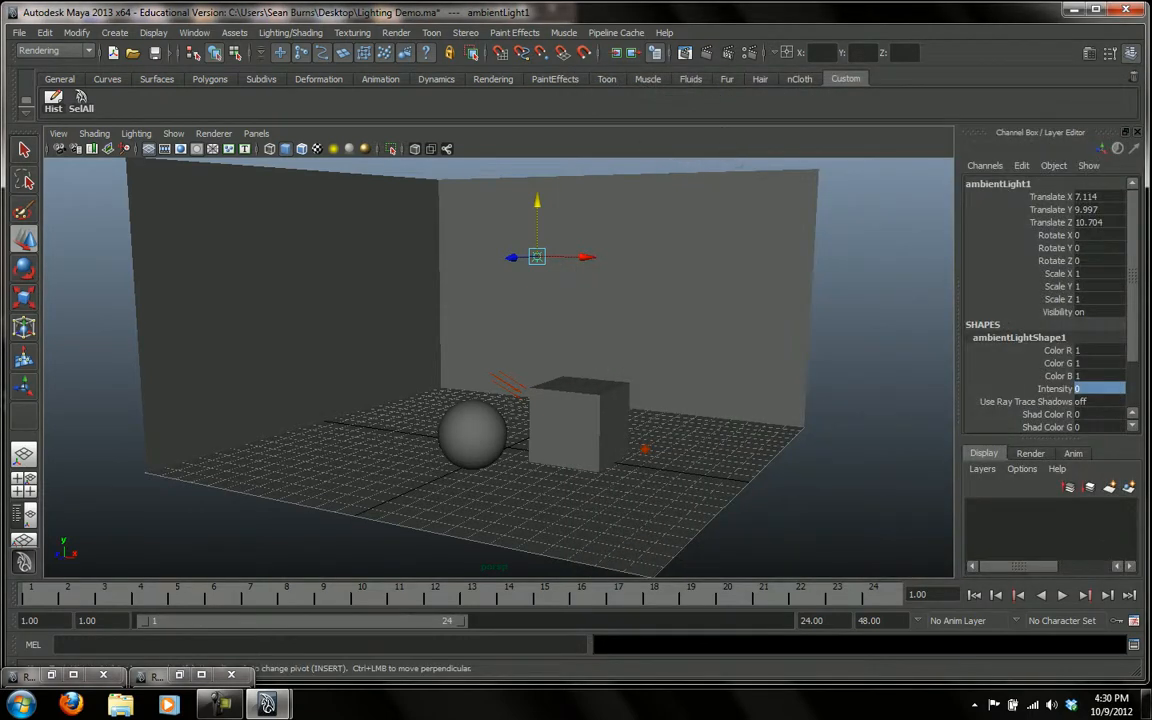
Set the ambient light's intensity to 0.3 and render the frame for comparison
{"action": "left_click", "coordinate": [1091, 388]}
{"action": "type", "text": "0.3"}
{"action": "key", "text": "Return"}
{"action": "left_click", "coordinate": [706, 52]}
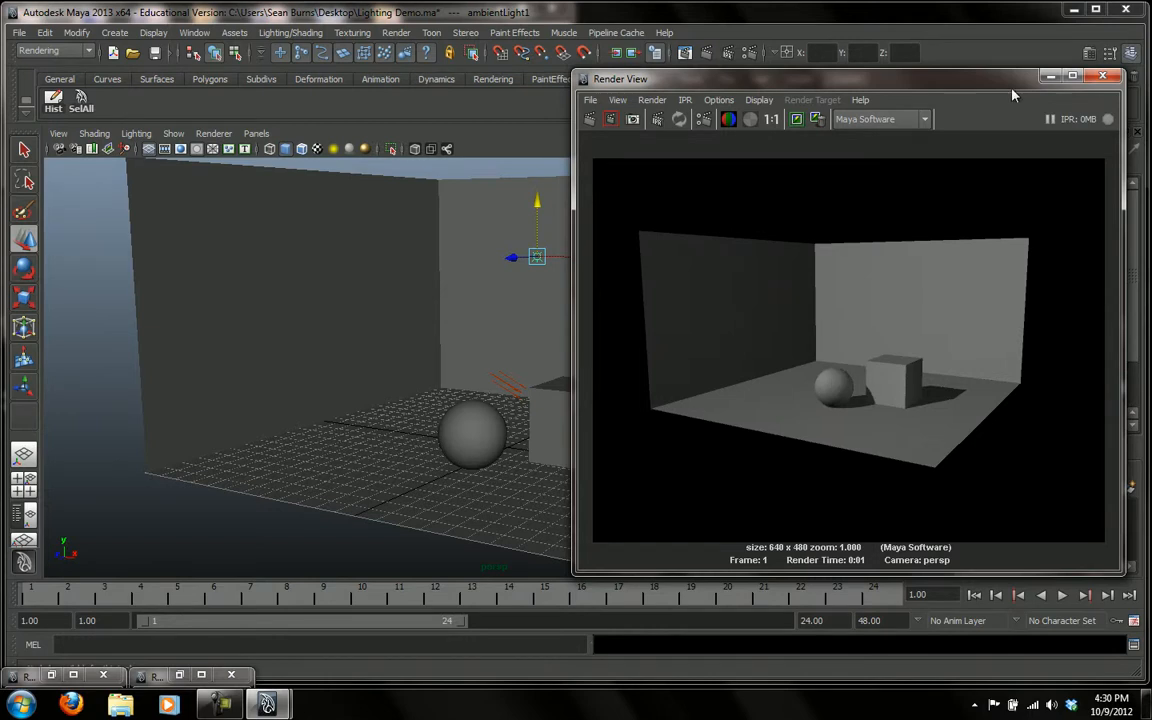
{"action": "left_click", "coordinate": [1102, 77]}
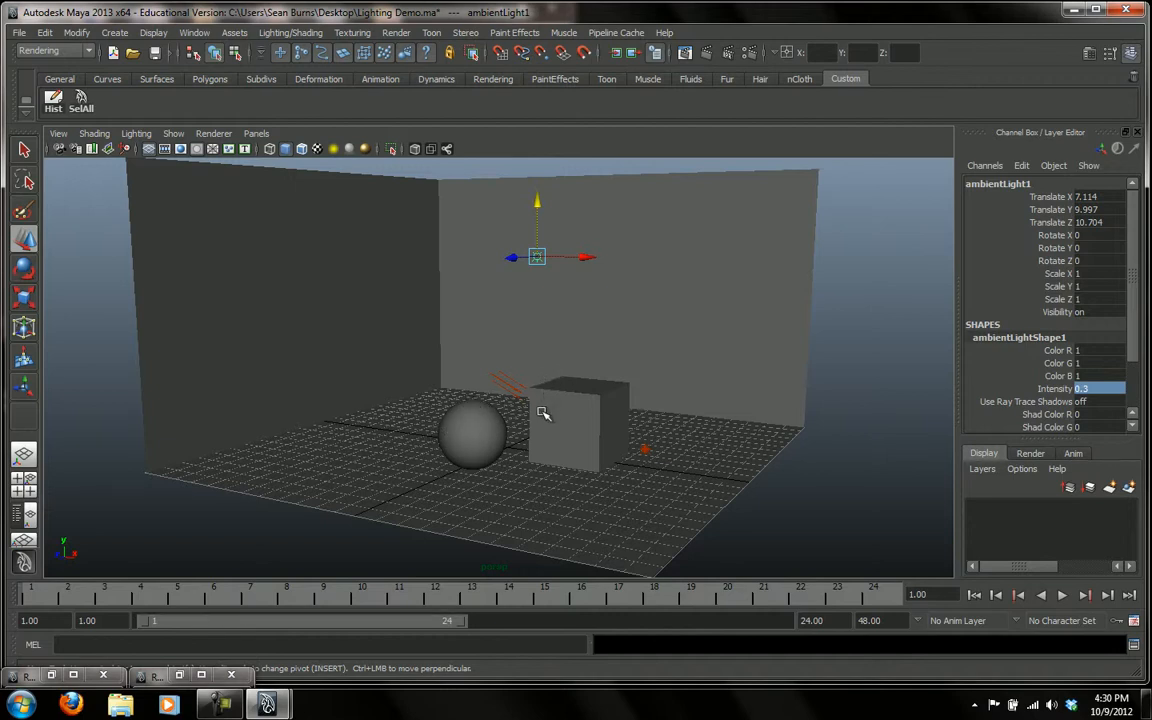
Create a spot light and raise it to about 4.338 in Y, without any keyframes on its channels
{"action": "left_click", "coordinate": [113, 33]}
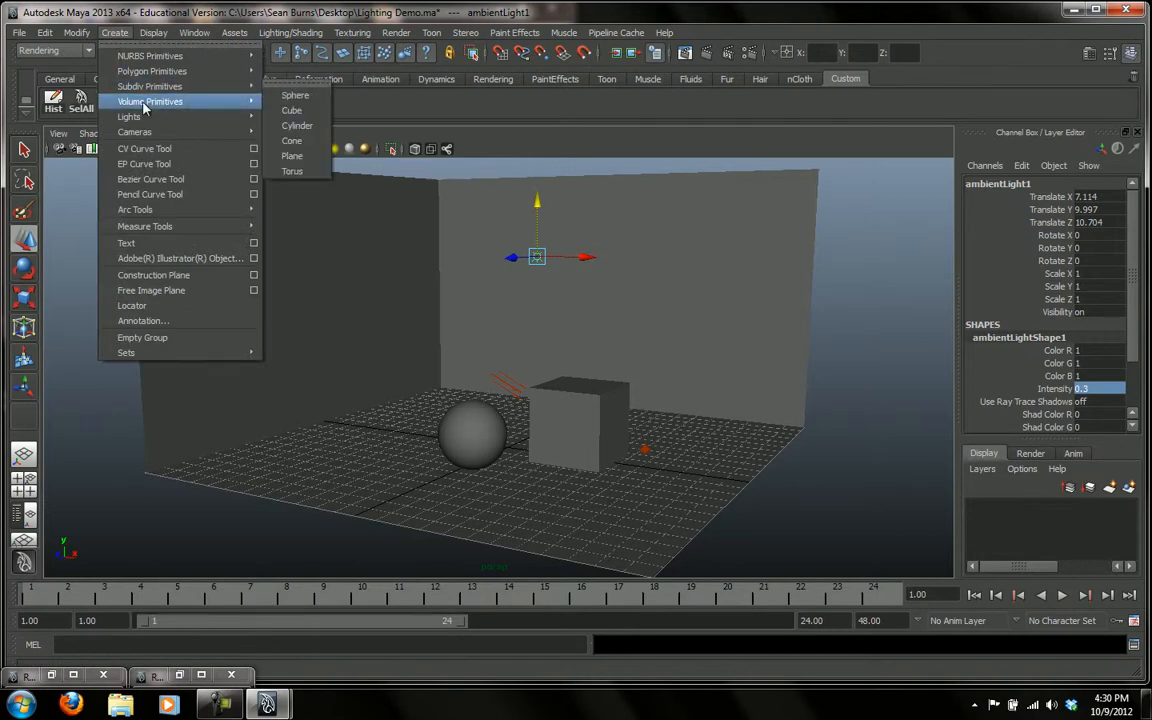
{"action": "mouse_move", "coordinate": [140, 122]}
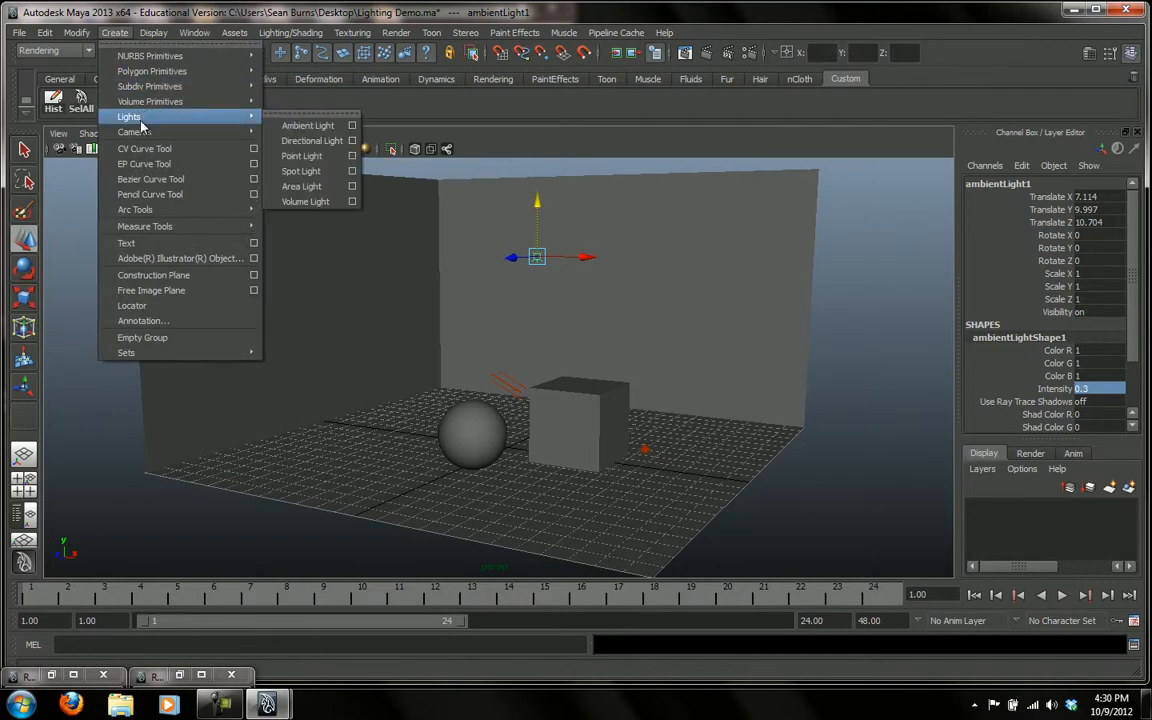
{"action": "left_click", "coordinate": [300, 171]}
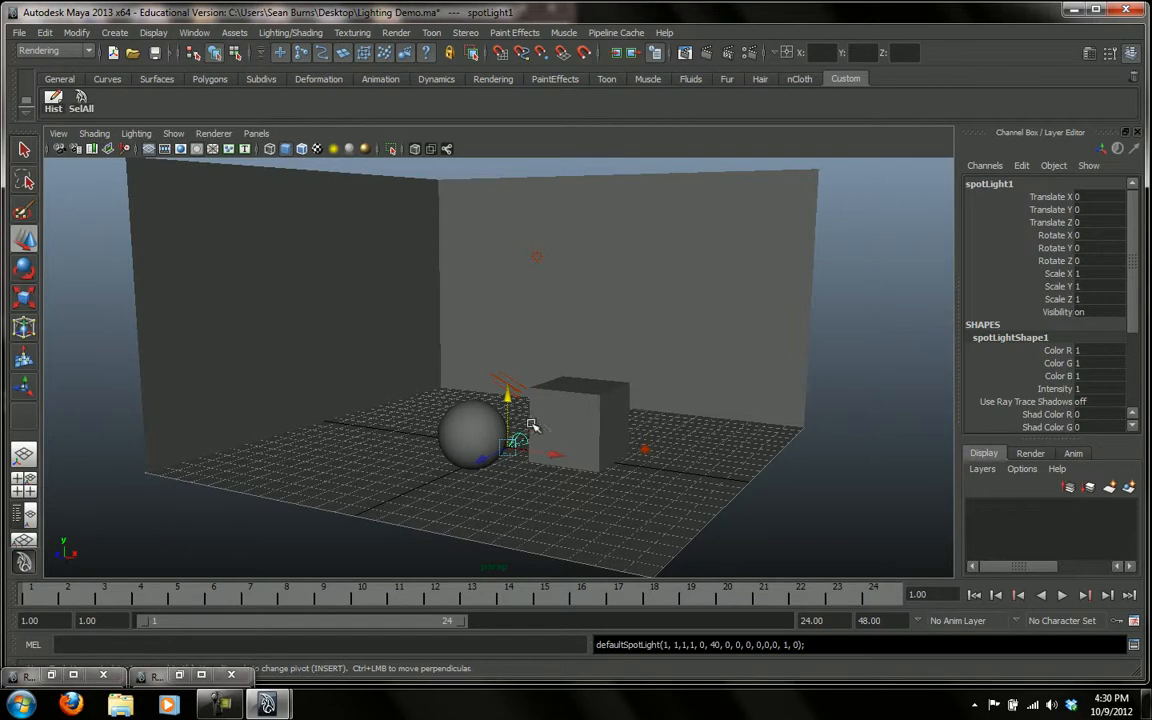
{"action": "left_click_drag", "start_coordinate": [507, 400], "coordinate": [508, 318]}
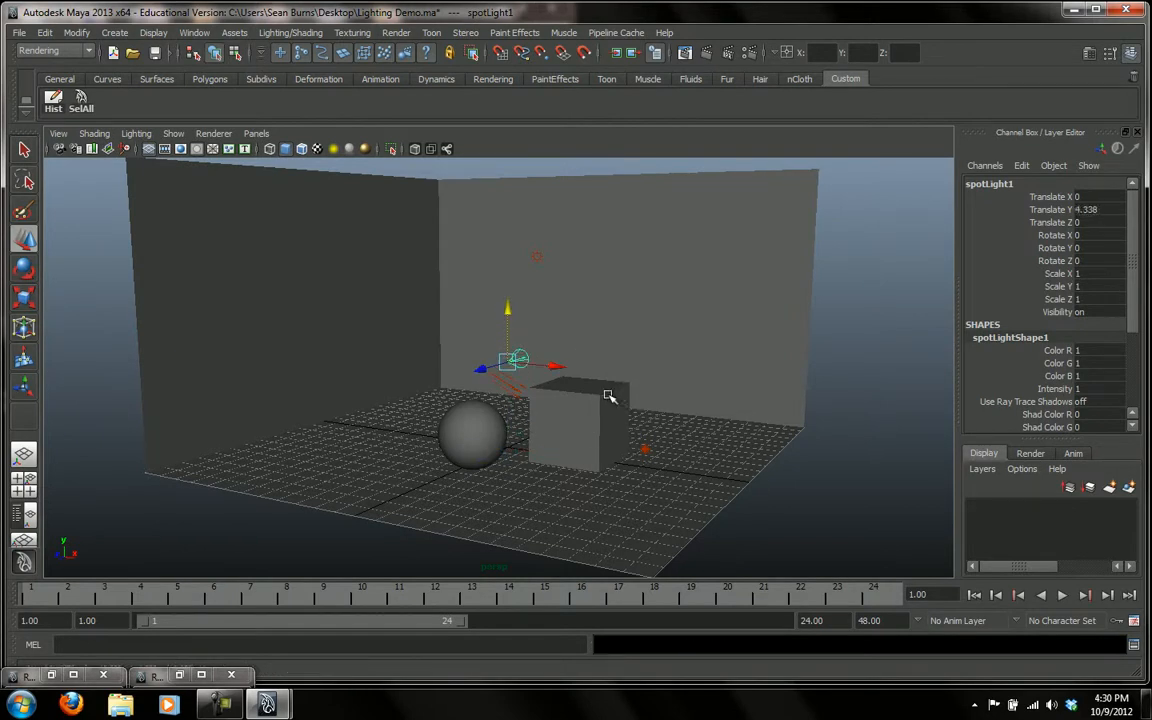
{"action": "key", "text": "s"}
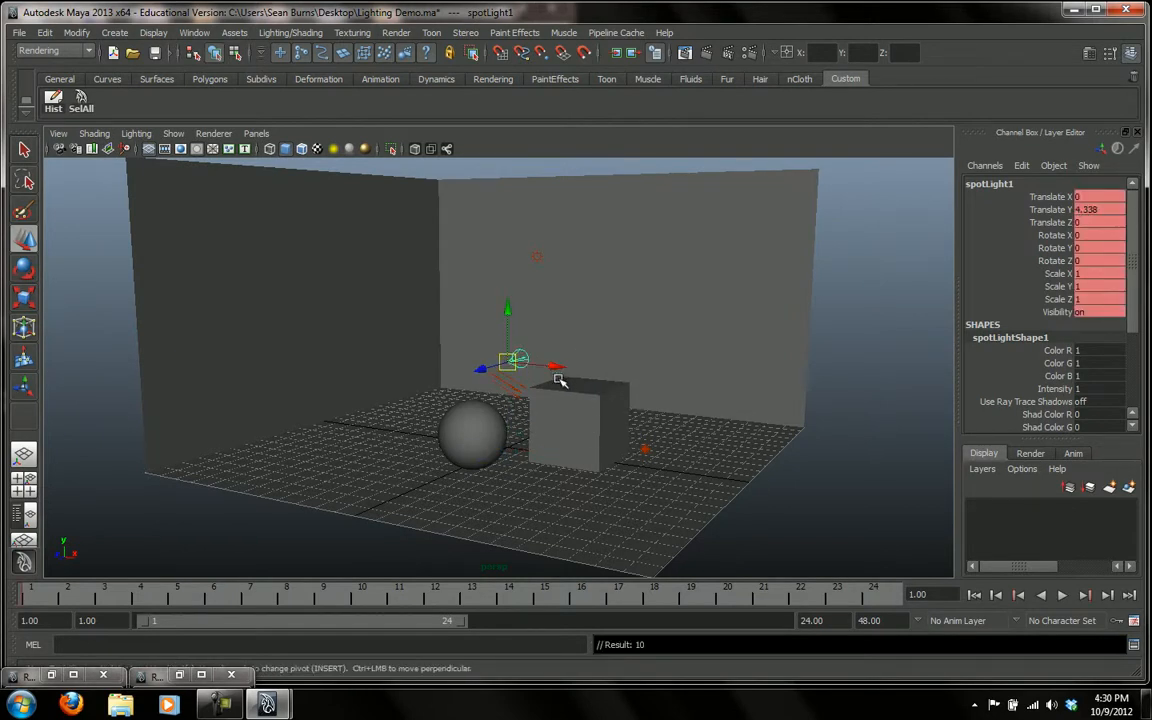
{"action": "key", "text": "ctrl+z"}
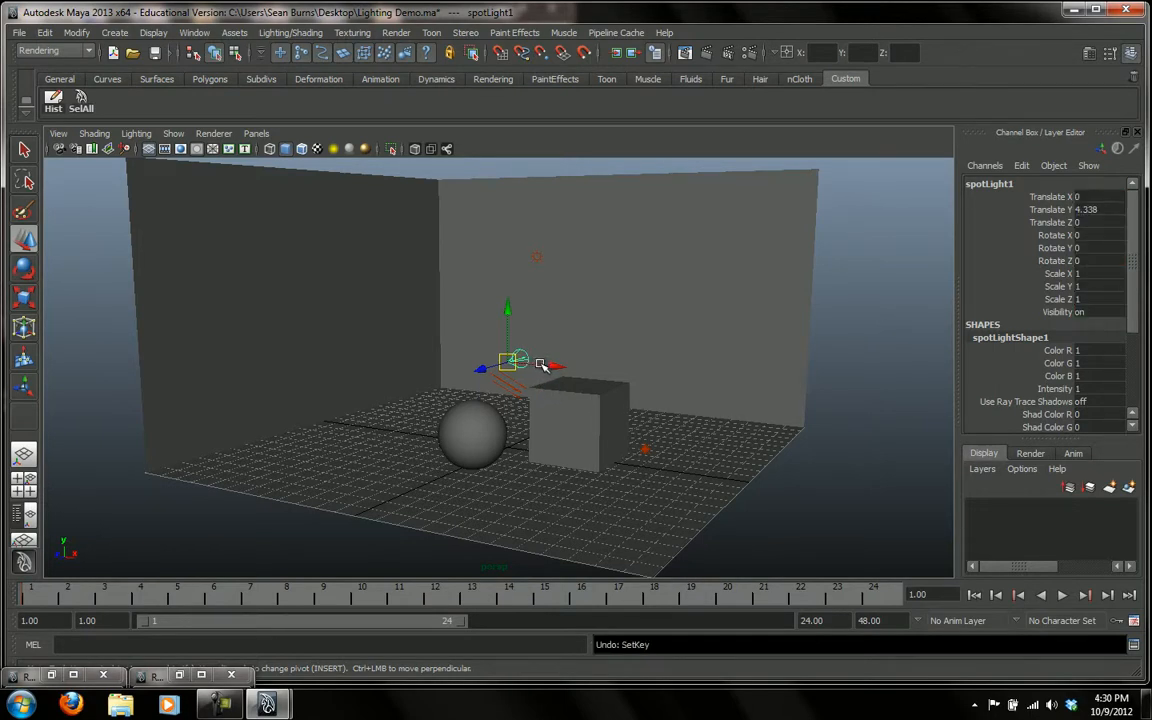
Rotate the spot light to about -15.239 in X and -121.869 in Y so it points down toward the cube and sphere
{"action": "key", "text": "e"}
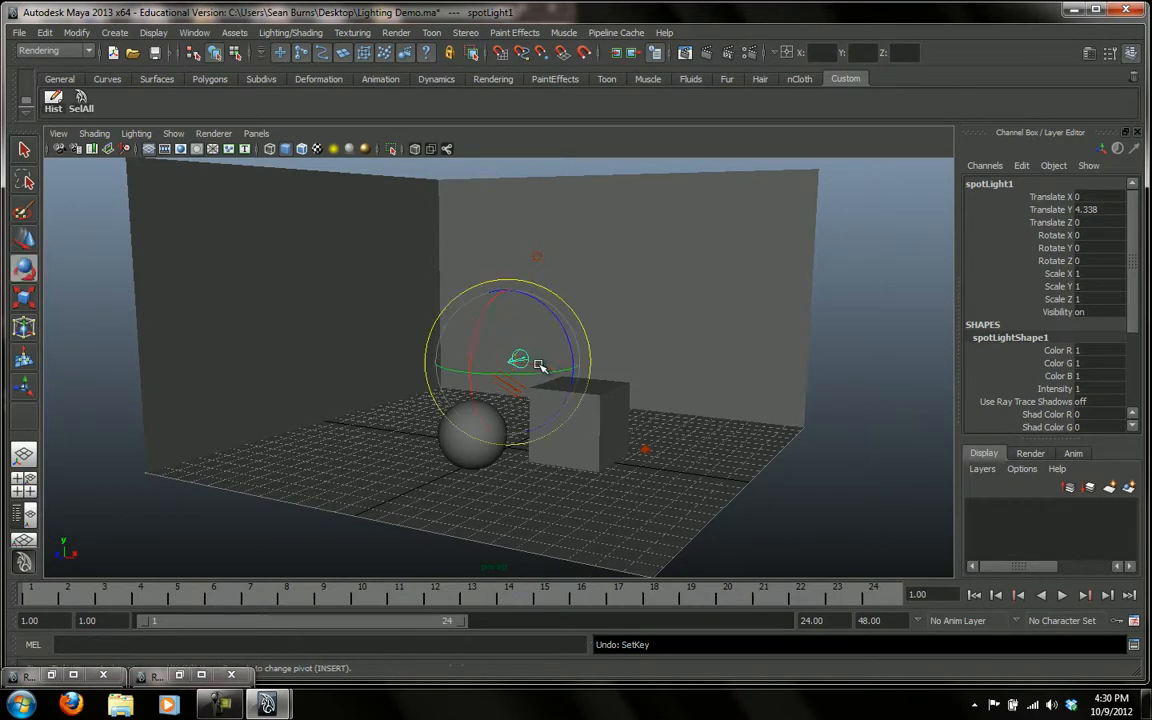
{"action": "left_click_drag", "start_coordinate": [538, 374], "coordinate": [485, 375]}
{"action": "left_click_drag", "start_coordinate": [538, 323], "coordinate": [563, 427]}
Move the spot light back from the objects to about X -3.351 and Z -1.272
{"action": "key", "text": "w"}
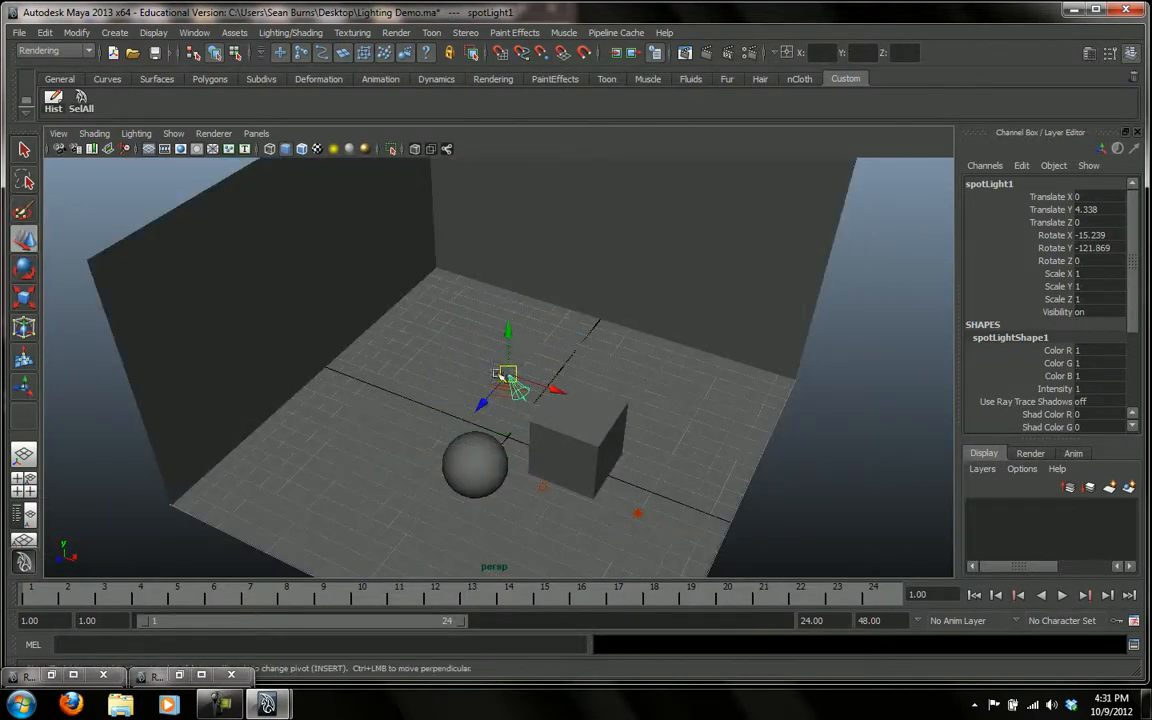
{"action": "middle_click_drag", "start_coordinate": [481, 406], "coordinate": [439, 368]}
{"action": "left_click_drag", "start_coordinate": [439, 367], "coordinate": [447, 370]}
{"action": "left_click_drag", "start_coordinate": [545, 429], "coordinate": [559, 398], "text": "alt"}
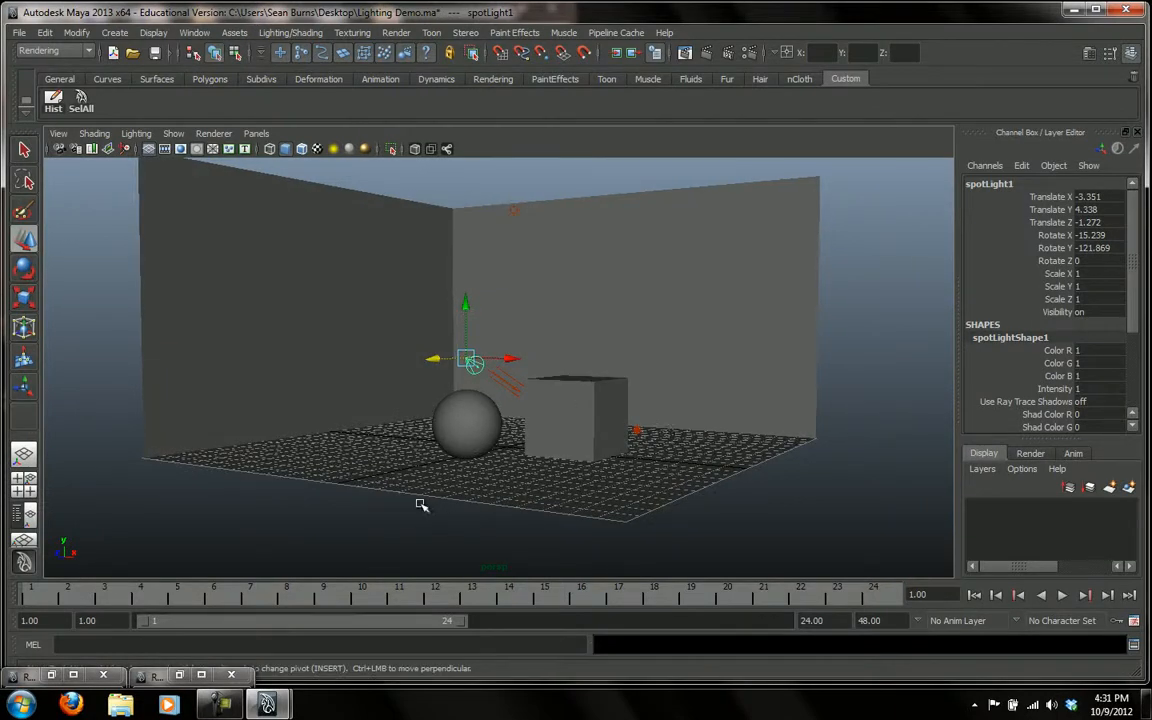
Switch to the four-view layout and make the top view look through the spot light with shaded display
{"action": "key", "text": "space"}
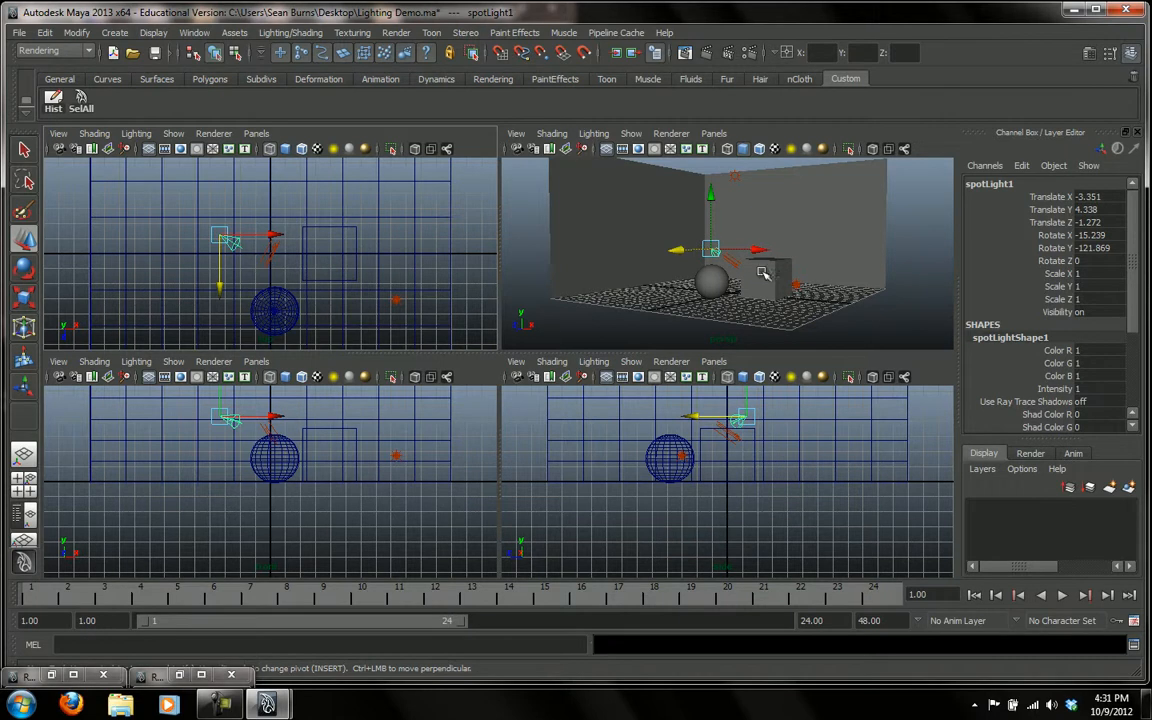
{"action": "left_click", "coordinate": [255, 134]}
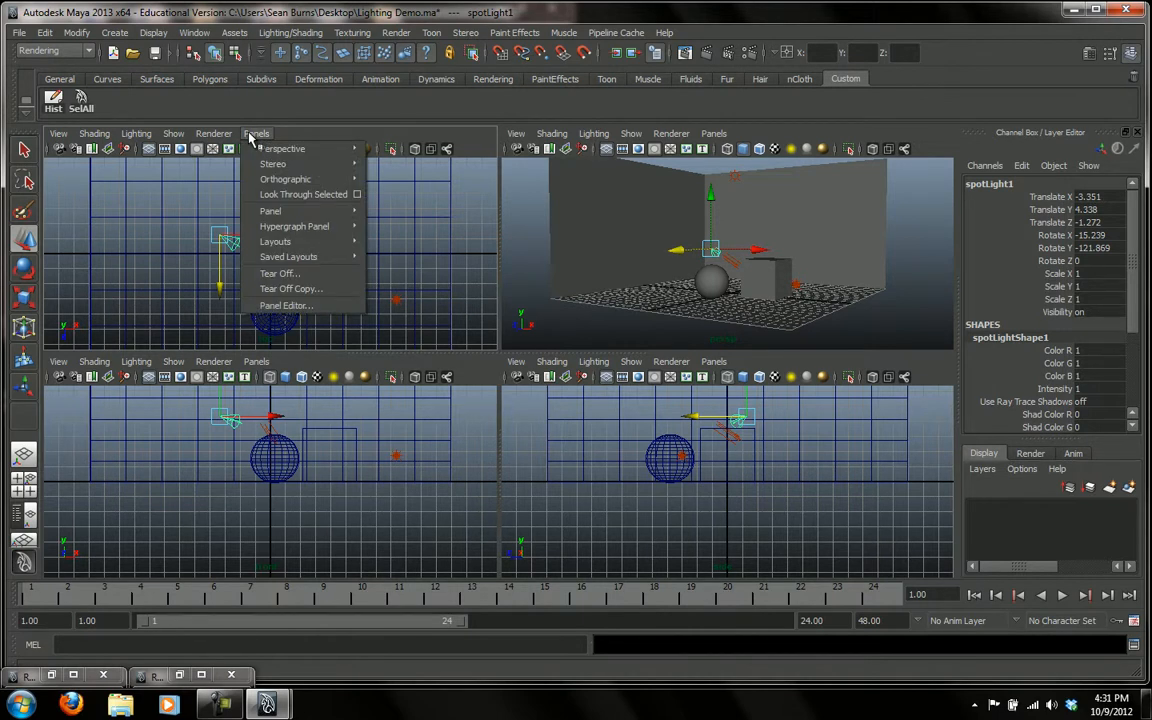
{"action": "left_click", "coordinate": [270, 196]}
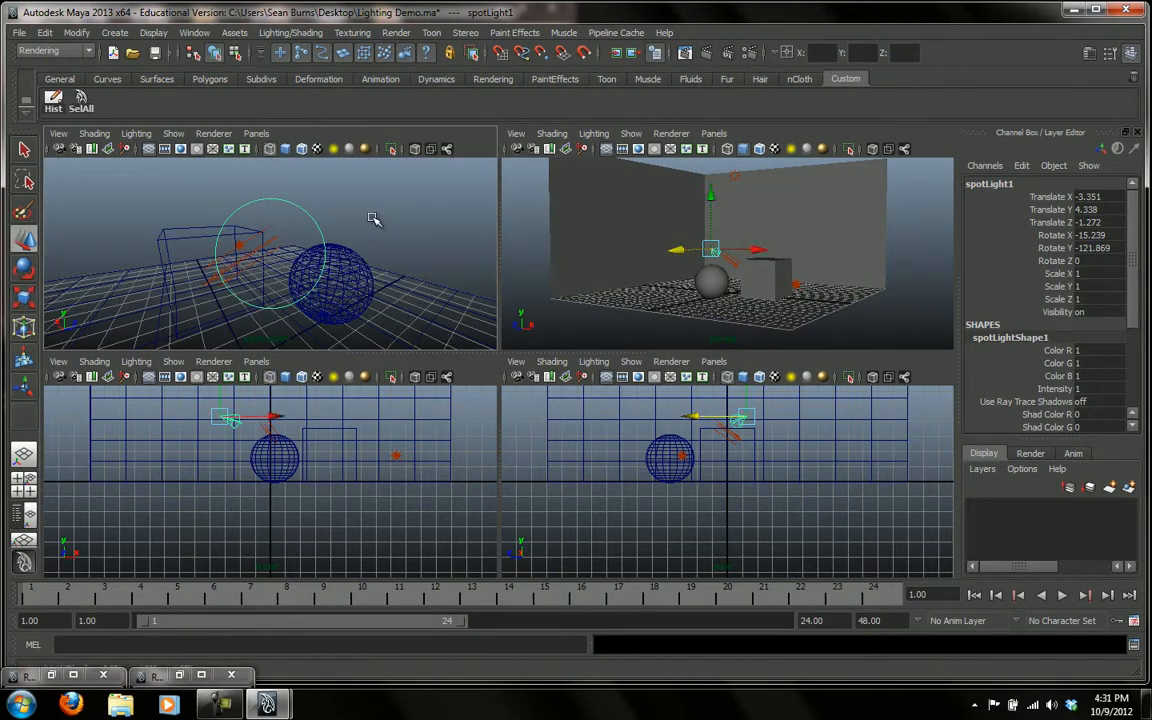
{"action": "key", "text": "5"}
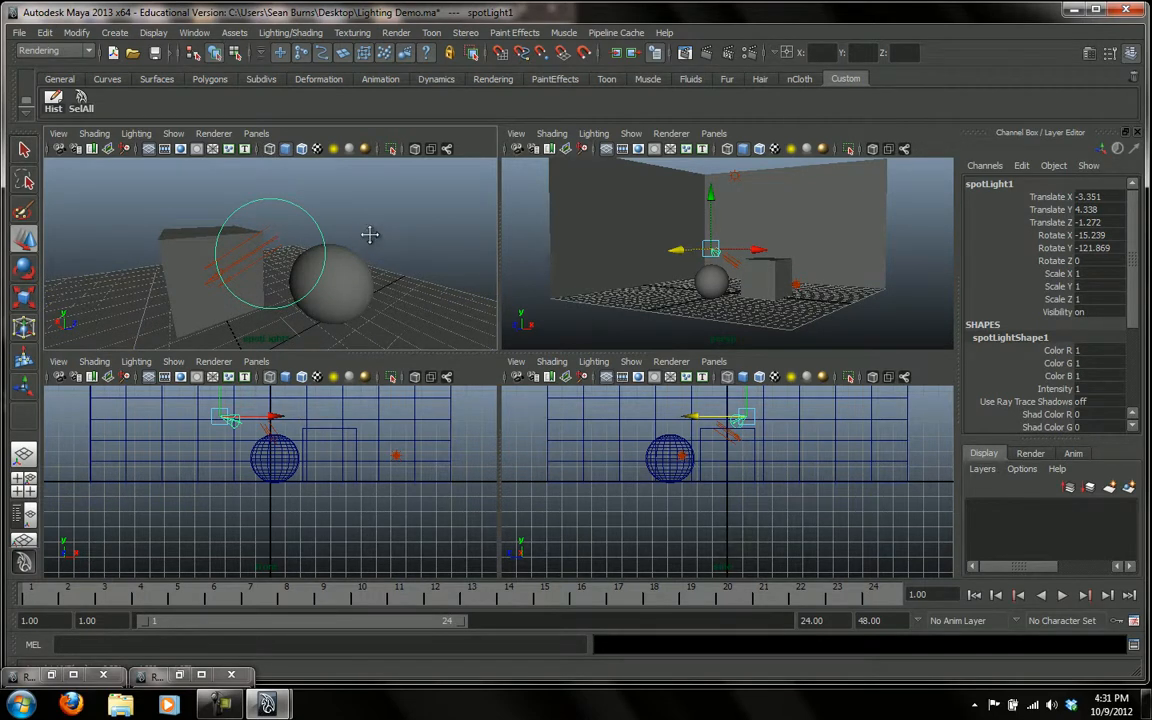
Aim the spot light at the cube and sphere through its own view, placing it at about X -8.817, Y 8.377, Z -0.632
{"action": "middle_click_drag", "start_coordinate": [369, 236], "coordinate": [378, 235], "text": "alt"}
{"action": "right_click_drag", "start_coordinate": [378, 235], "coordinate": [316, 239], "text": "alt"}
{"action": "middle_click_drag", "start_coordinate": [403, 274], "coordinate": [393, 265], "text": "alt"}
{"action": "right_click_drag", "start_coordinate": [393, 265], "coordinate": [370, 267], "text": "alt"}
{"action": "left_click_drag", "start_coordinate": [370, 267], "coordinate": [306, 262], "text": "alt"}
{"action": "mouse_move", "coordinate": [365, 275]}
{"action": "middle_mouse_down", "text": "alt"}
{"action": "mouse_move", "coordinate": [368, 260]}
{"action": "mouse_move", "coordinate": [360, 270]}
{"action": "middle_mouse_up", "text": "alt"}
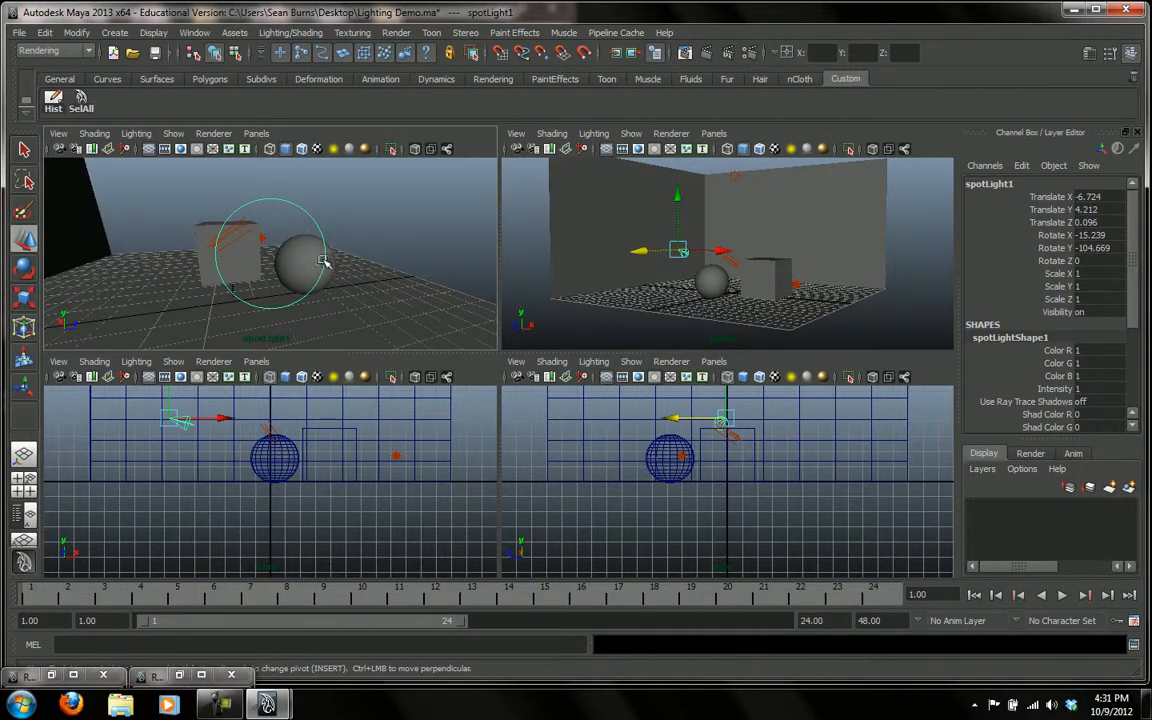
{"action": "left_click_drag", "start_coordinate": [394, 293], "coordinate": [396, 304], "text": "alt"}
{"action": "right_click_drag", "start_coordinate": [396, 304], "coordinate": [390, 281], "text": "alt"}
{"action": "left_click_drag", "start_coordinate": [393, 278], "coordinate": [393, 290], "text": "alt"}
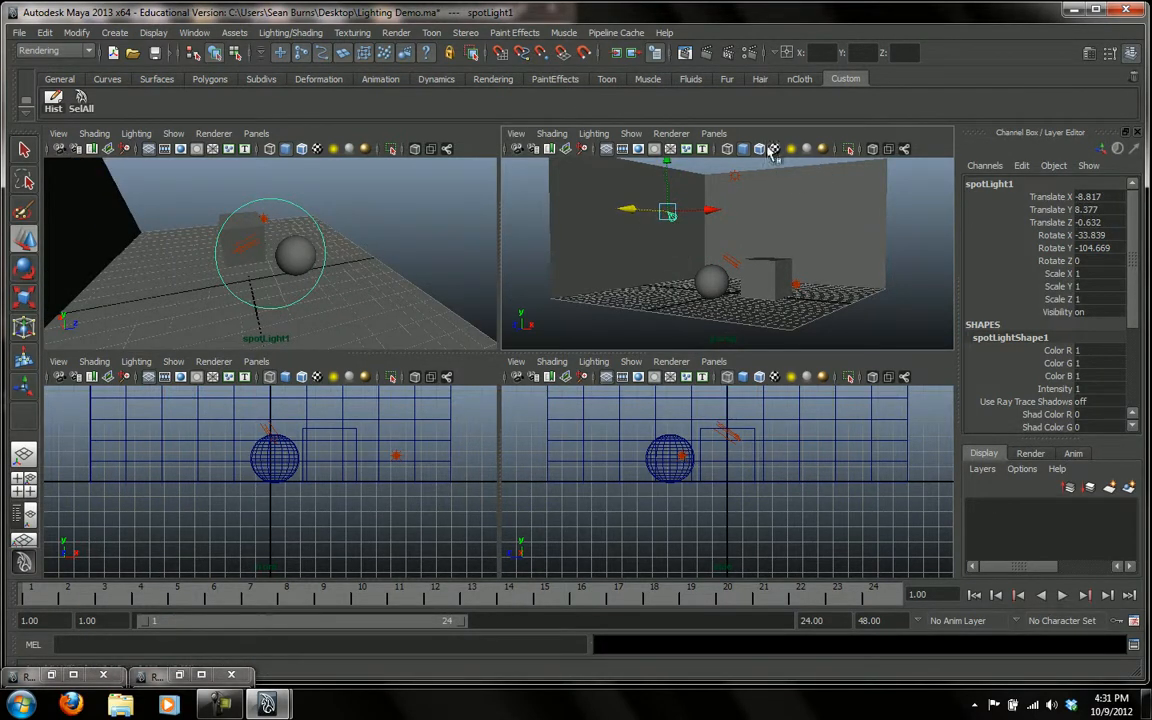
Frame the room in the perspective view and render it to check the spot light's pool of light
{"action": "left_click_drag", "start_coordinate": [836, 239], "coordinate": [827, 293], "text": "alt"}
{"action": "middle_click_drag", "start_coordinate": [827, 293], "coordinate": [830, 268], "text": "alt"}
{"action": "right_click_drag", "start_coordinate": [830, 268], "coordinate": [864, 272], "text": "alt"}
{"action": "middle_click_drag", "start_coordinate": [851, 272], "coordinate": [857, 281], "text": "alt"}
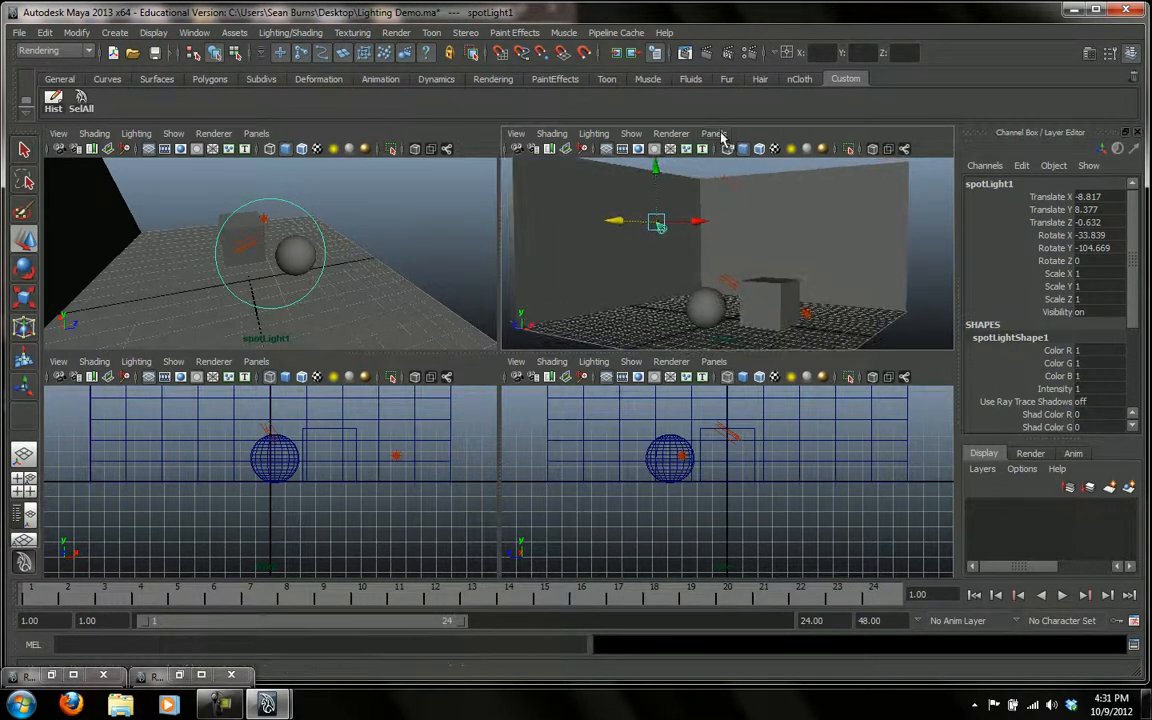
{"action": "left_click", "coordinate": [638, 53]}
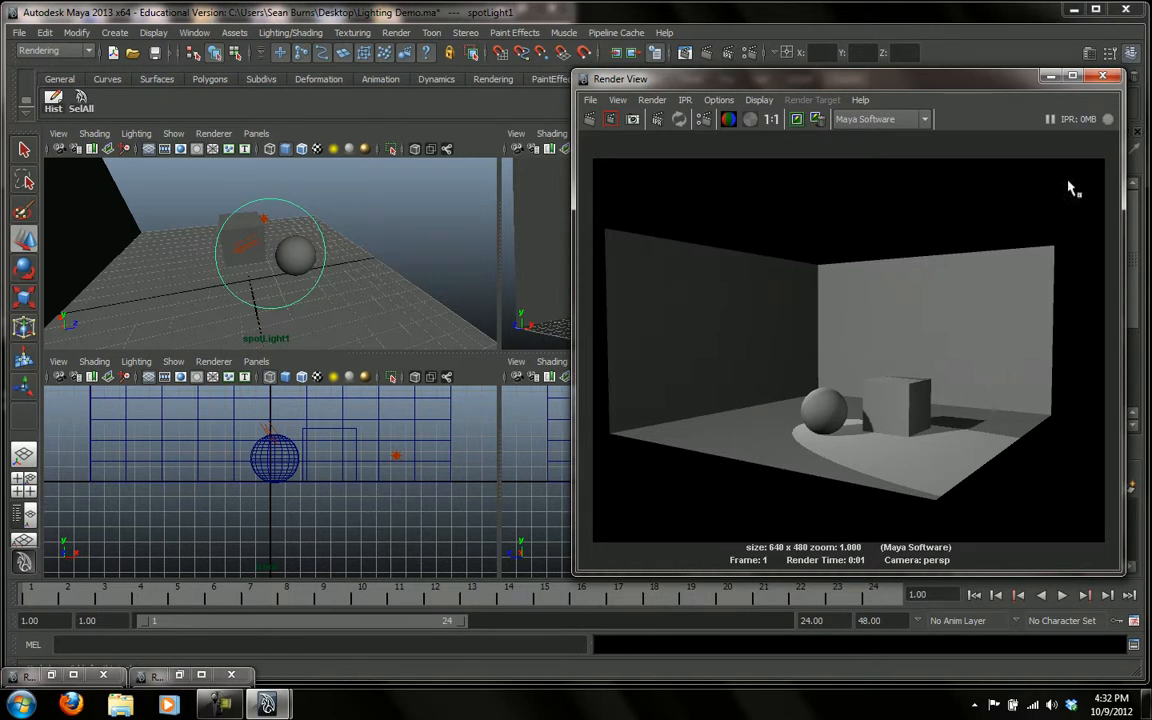
{"action": "left_click", "coordinate": [1104, 78]}
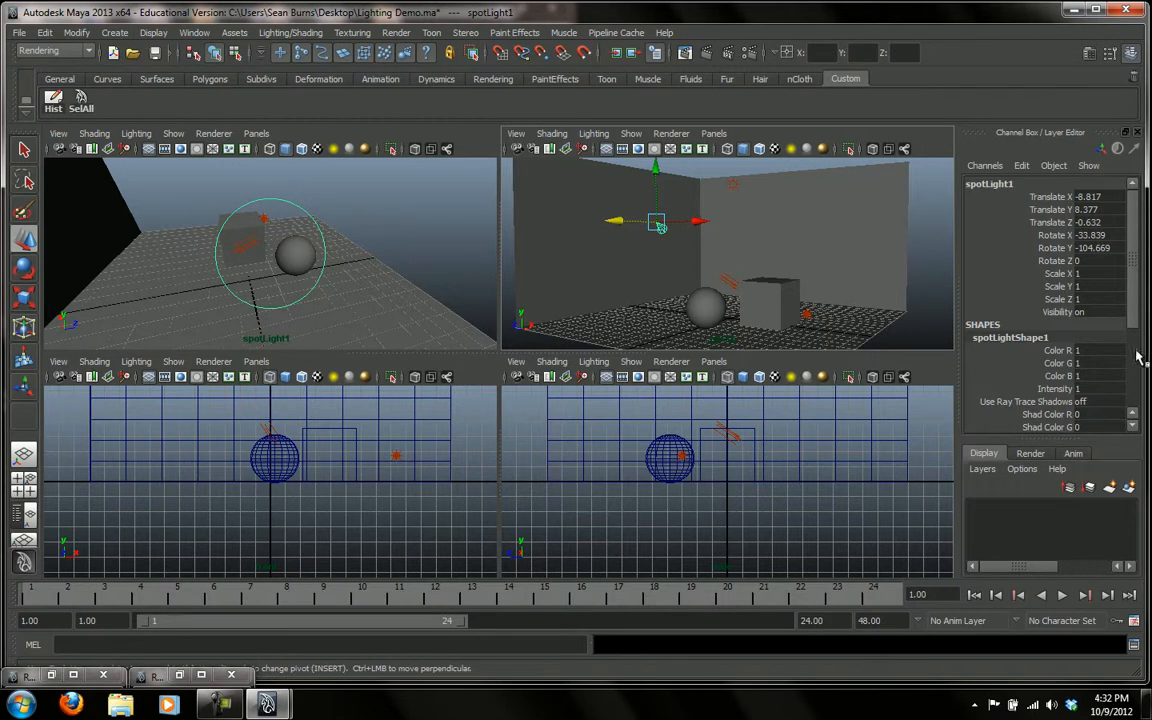
Widen the spot light's Cone Angle to about 61.772
{"action": "scroll", "coordinate": [1134, 318], "scroll_direction": "down", "scroll_amount": 5}
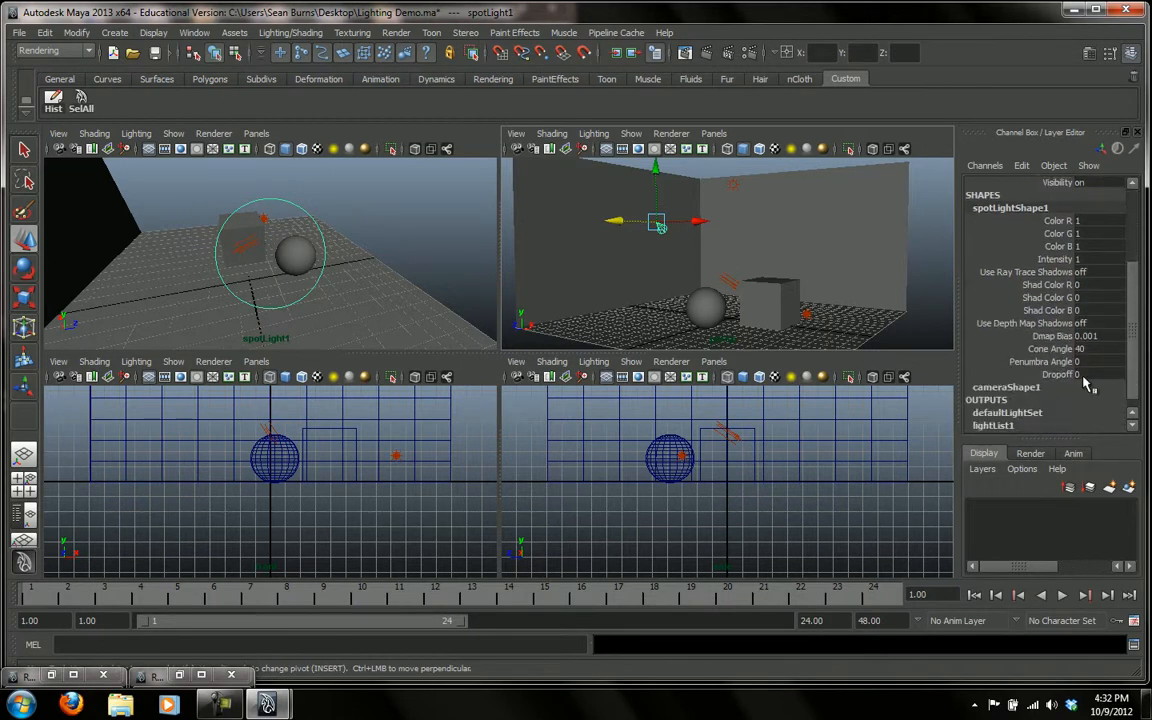
{"action": "left_click", "coordinate": [1040, 349]}
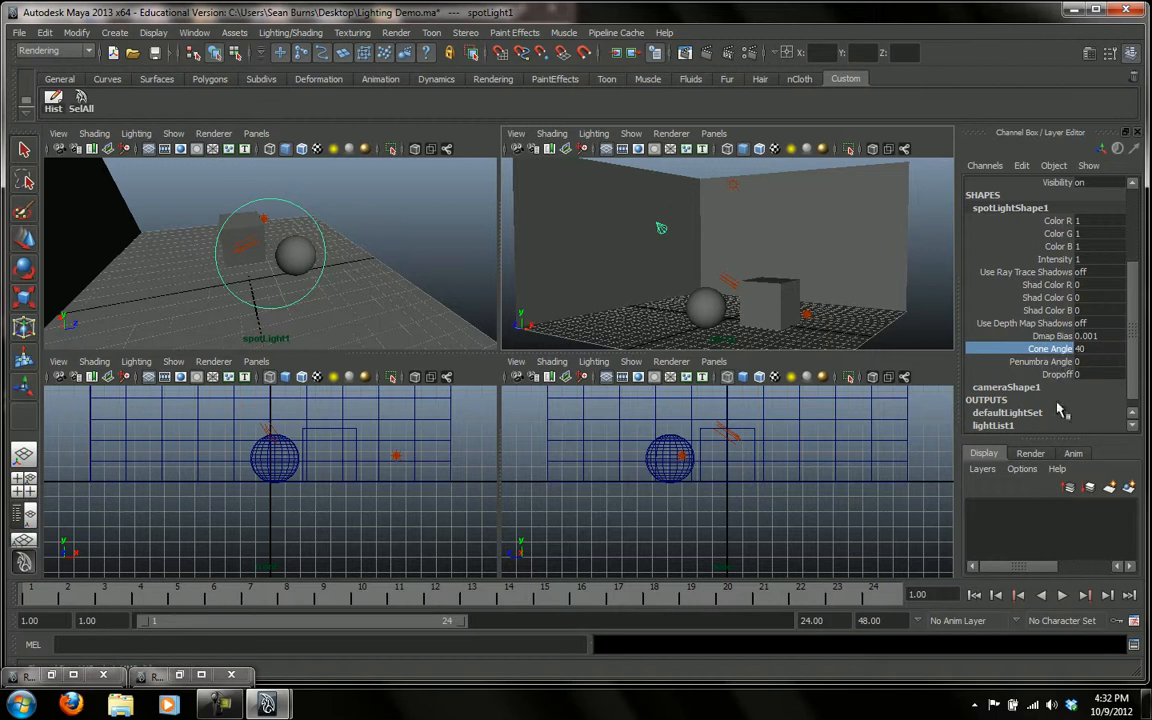
{"action": "scroll", "coordinate": [1063, 405], "scroll_direction": "up", "scroll_amount": 1}
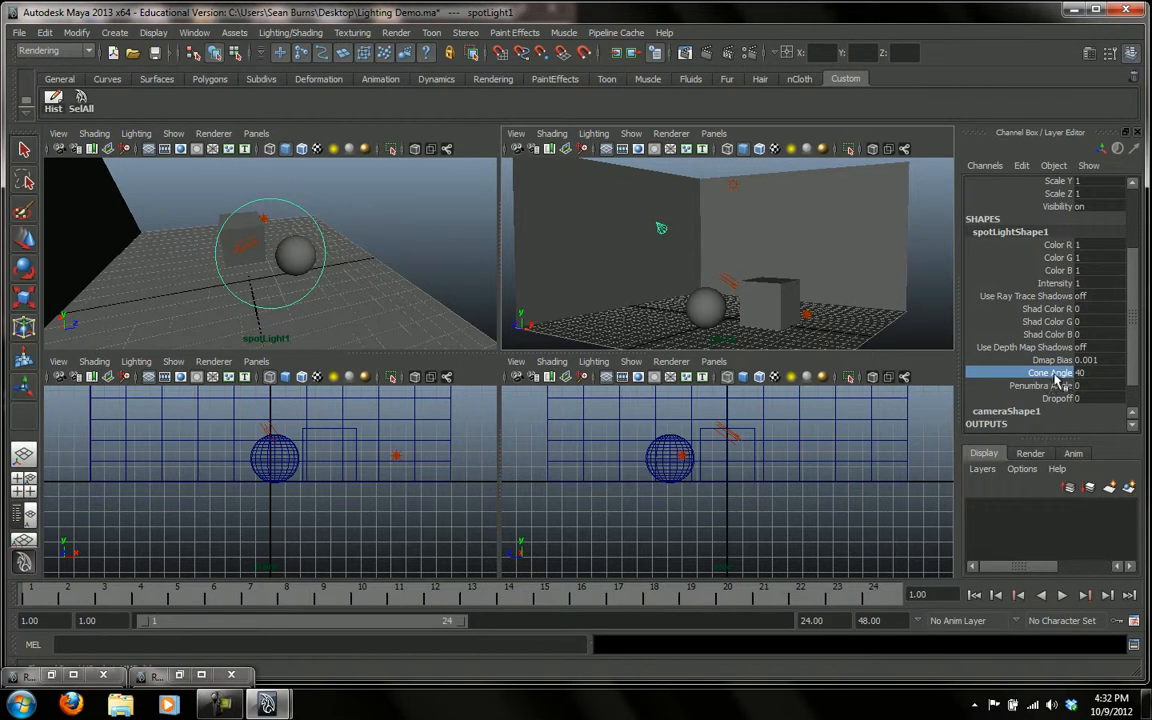
{"action": "middle_click_drag", "start_coordinate": [336, 235], "coordinate": [387, 252]}
Re-aim the widened spot light through its own view so its cone covers the cube and sphere, and render the perspective view
{"action": "scroll", "coordinate": [408, 256], "scroll_direction": "down", "scroll_amount": 1}
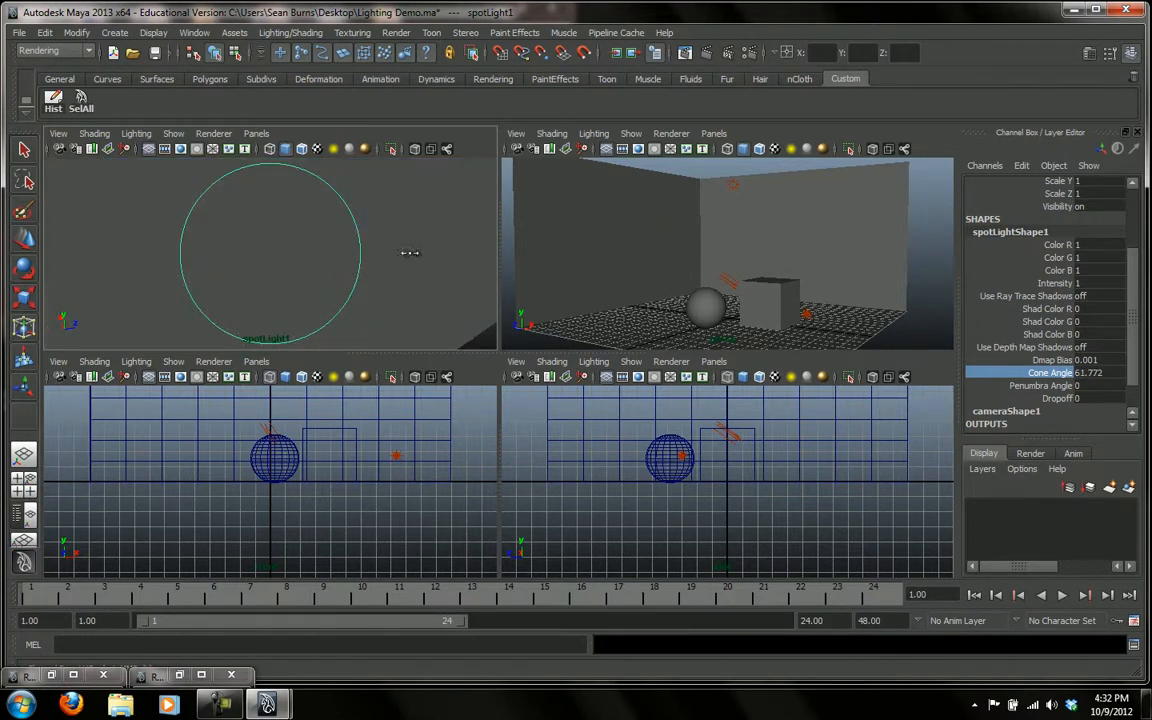
{"action": "scroll", "coordinate": [420, 252], "scroll_direction": "up", "scroll_amount": 3}
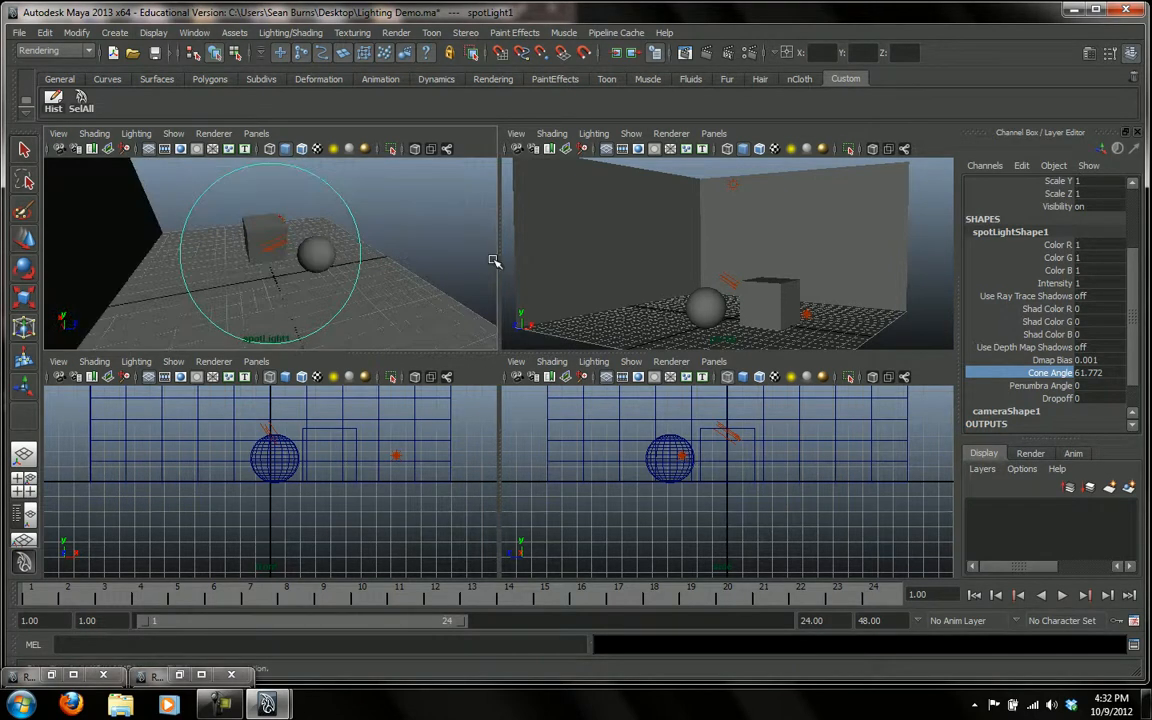
{"action": "mouse_move", "coordinate": [427, 243]}
{"action": "middle_mouse_down", "text": "alt"}
{"action": "mouse_move", "coordinate": [414, 239]}
{"action": "mouse_move", "coordinate": [422, 252]}
{"action": "middle_mouse_up", "text": "alt"}
{"action": "right_click_drag", "start_coordinate": [424, 252], "coordinate": [459, 259], "text": "alt"}
{"action": "mouse_move", "coordinate": [459, 259]}
{"action": "left_mouse_down", "text": "alt"}
{"action": "mouse_move", "coordinate": [442, 249]}
{"action": "mouse_move", "coordinate": [471, 252]}
{"action": "mouse_move", "coordinate": [460, 251]}
{"action": "left_mouse_up", "text": "alt"}
{"action": "right_click_drag", "start_coordinate": [460, 251], "coordinate": [534, 266], "text": "alt"}
{"action": "left_click_drag", "start_coordinate": [484, 271], "coordinate": [390, 256], "text": "alt"}
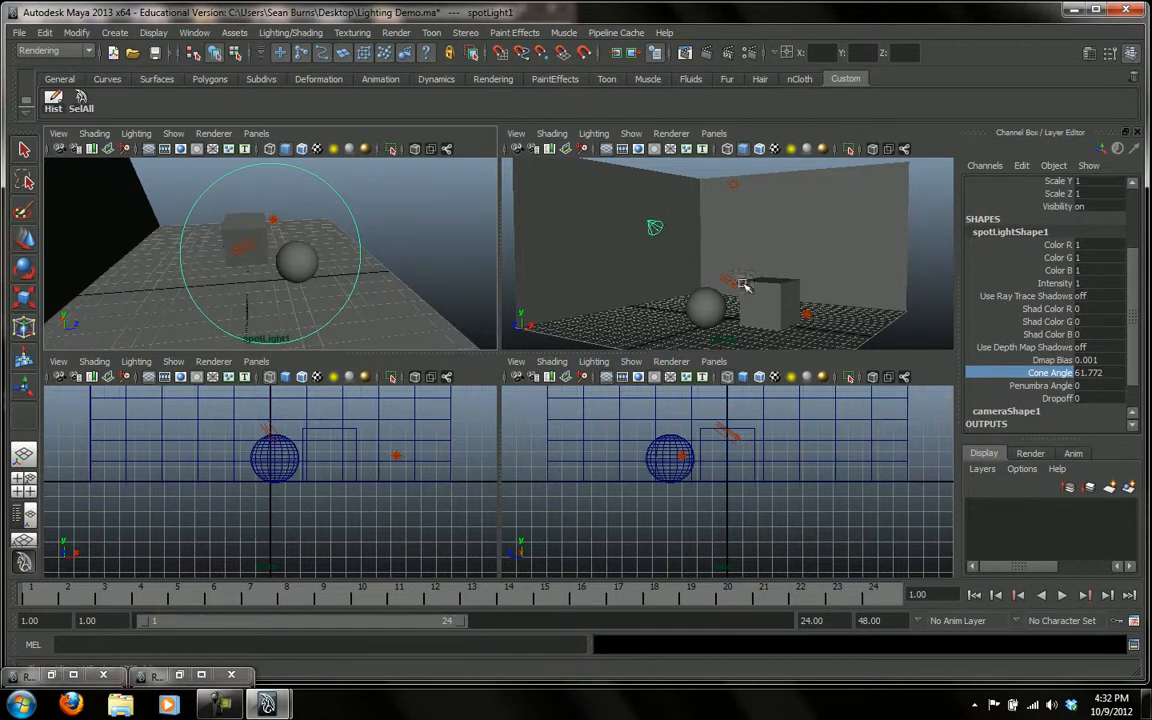
{"action": "middle_click", "coordinate": [767, 225]}
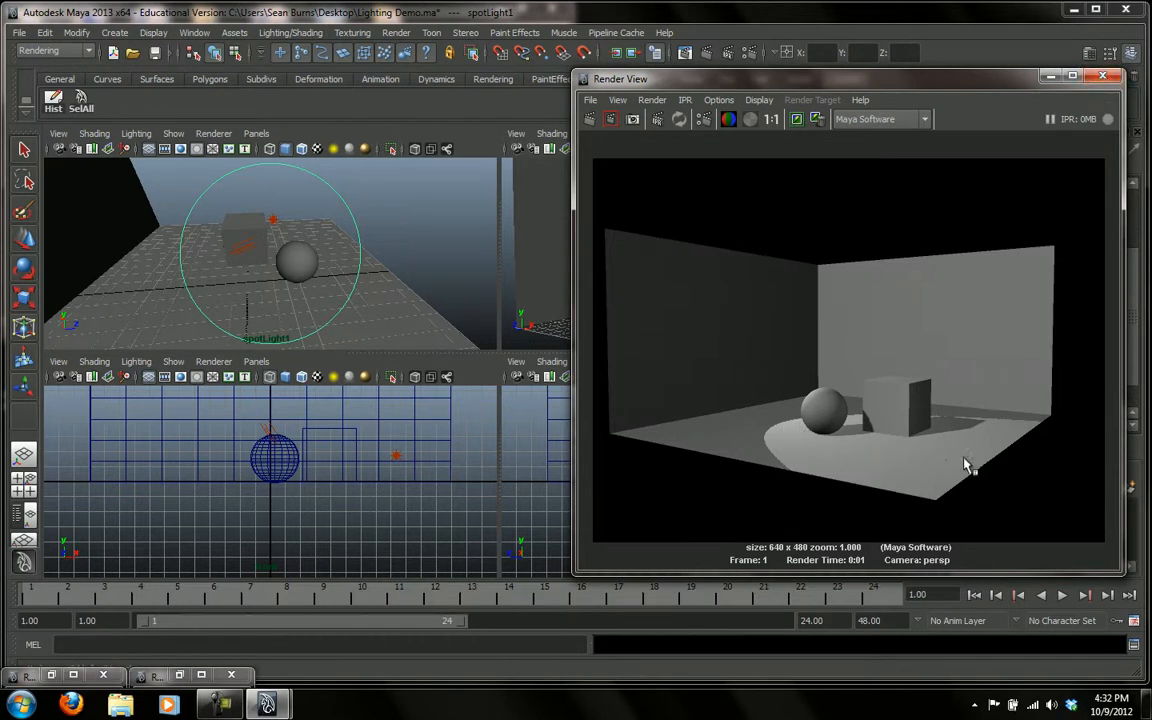
{"action": "left_click", "coordinate": [1109, 80]}
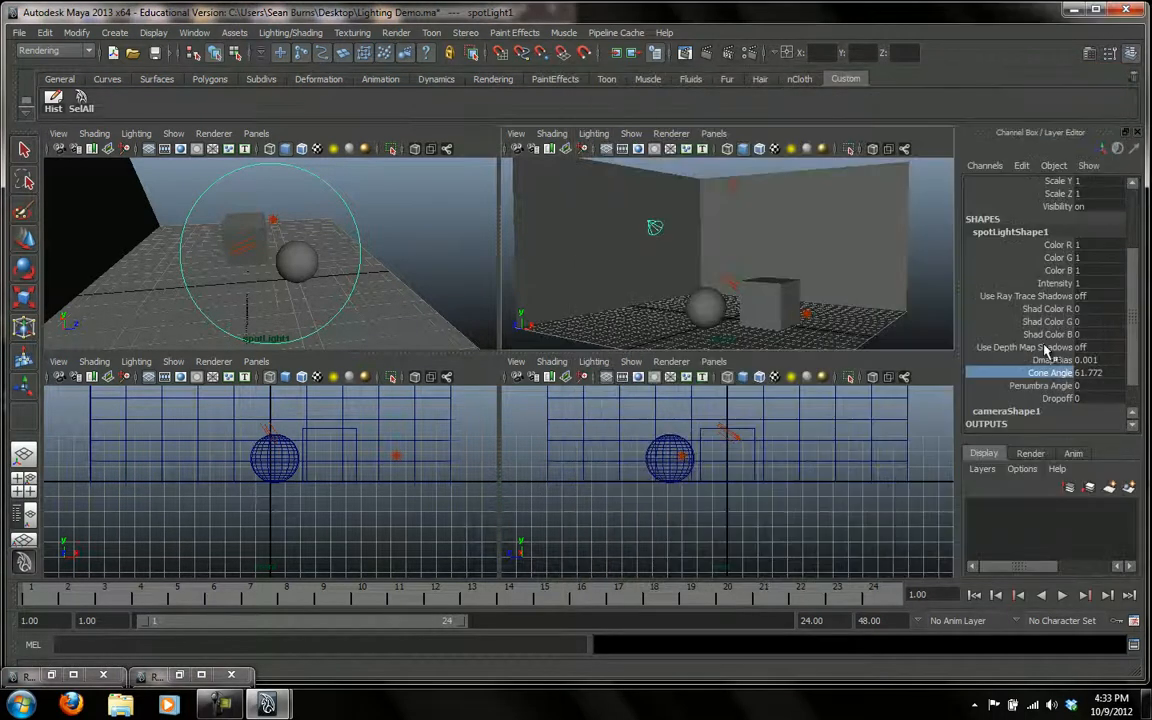
Set the spot light's Penumbra Angle to about 8.854 and render the frame to check the softened edge
{"action": "scroll", "coordinate": [1025, 315], "scroll_direction": "down", "scroll_amount": 2}
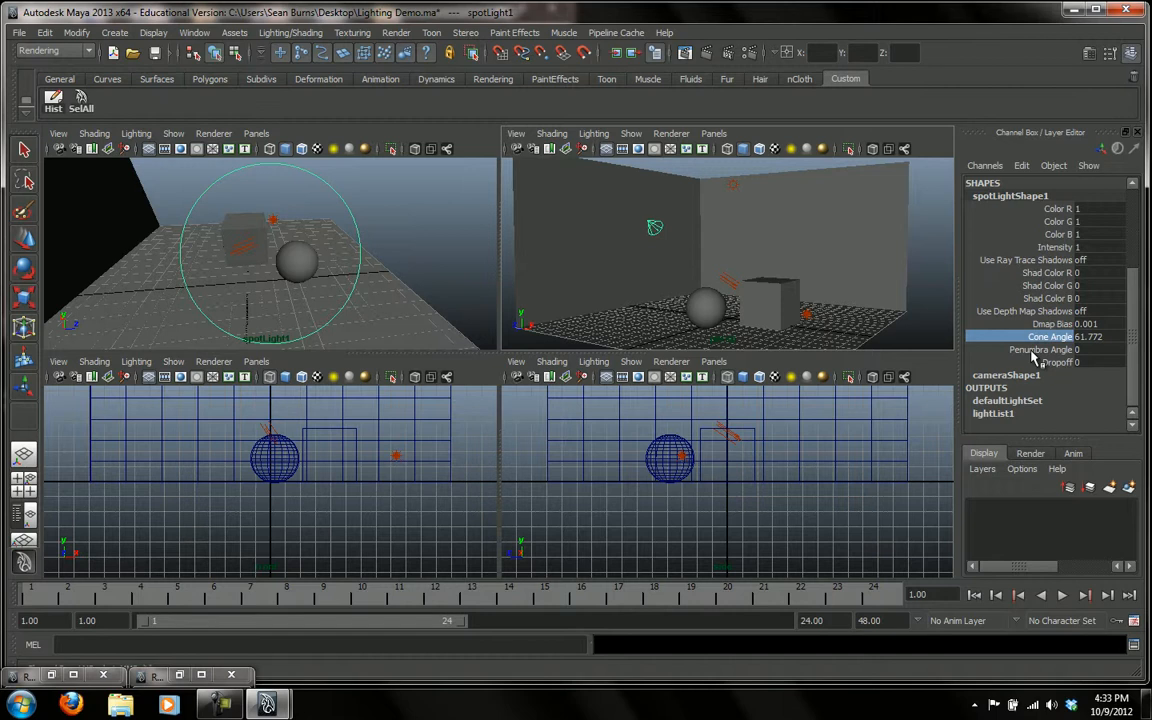
{"action": "left_click", "coordinate": [1038, 350]}
{"action": "middle_click_drag", "start_coordinate": [336, 288], "coordinate": [395, 277]}
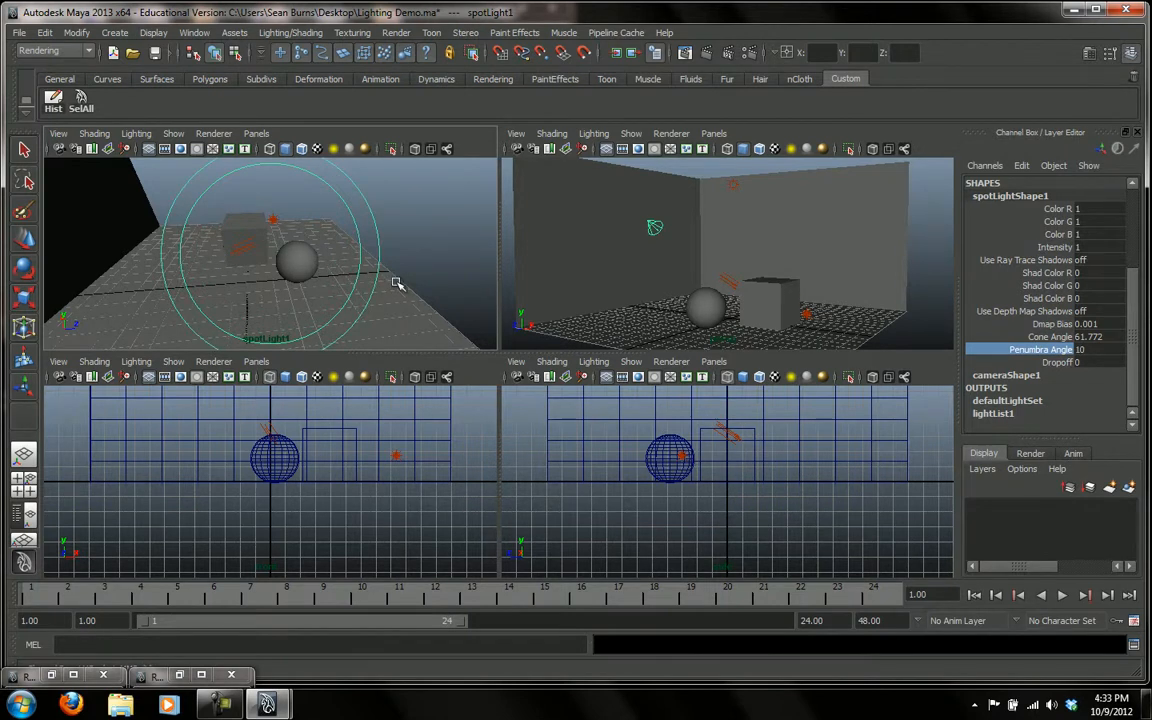
{"action": "middle_click_drag", "start_coordinate": [812, 264], "coordinate": [792, 234]}
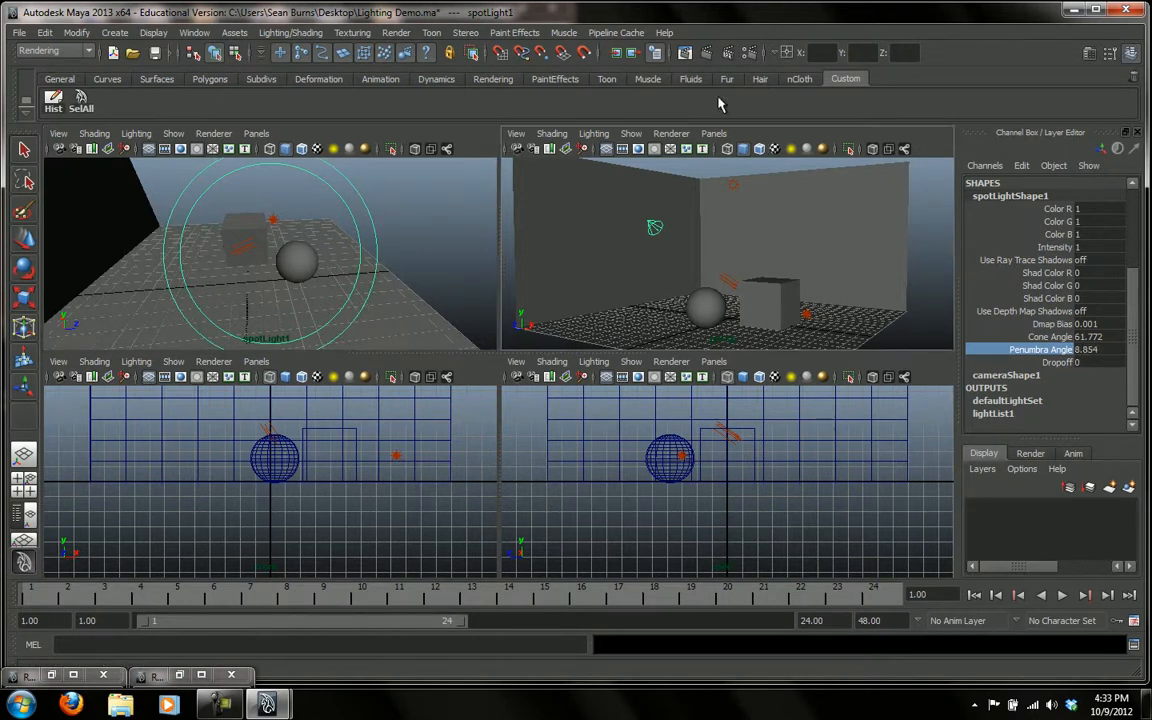
{"action": "left_click", "coordinate": [616, 52]}
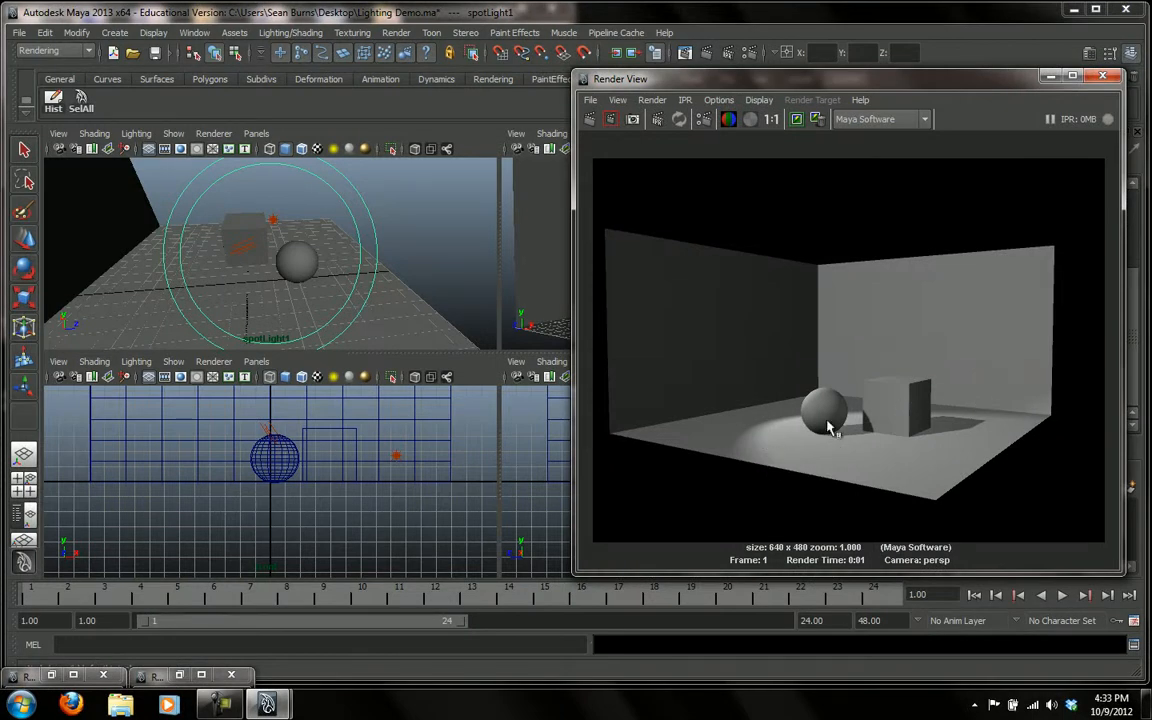
{"action": "left_click", "coordinate": [1102, 76]}
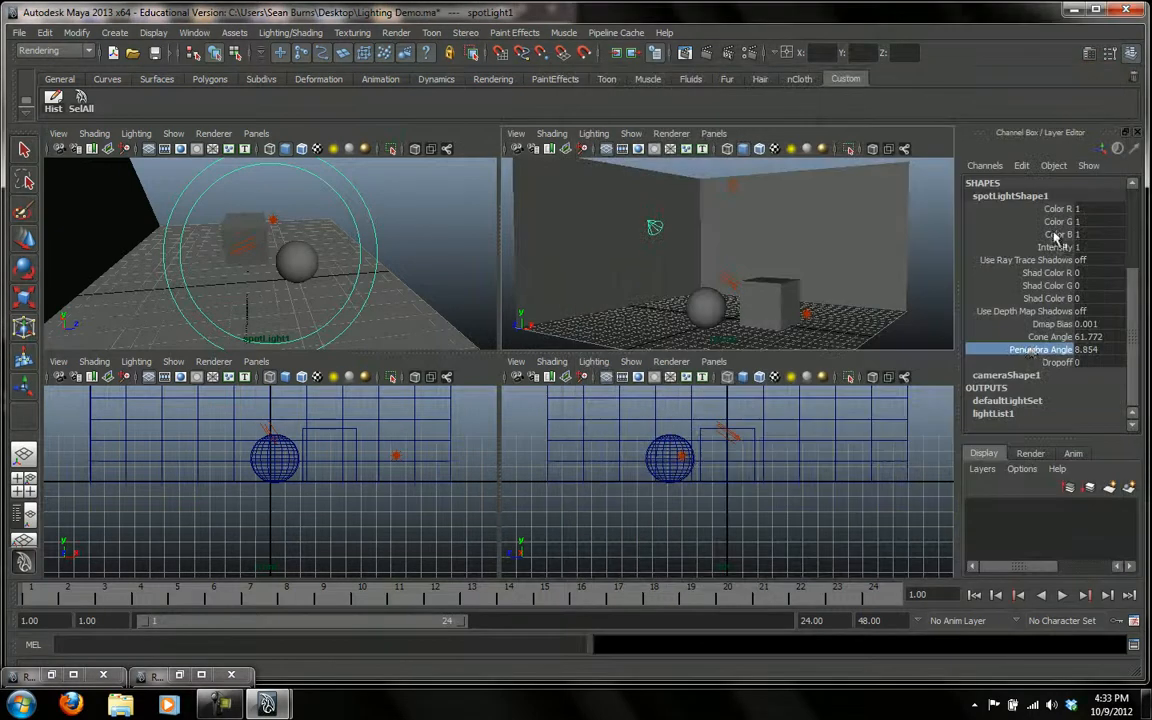
Set the spot light's Penumbra Angle to 0
{"action": "middle_click_drag", "start_coordinate": [425, 277], "coordinate": [419, 275]}
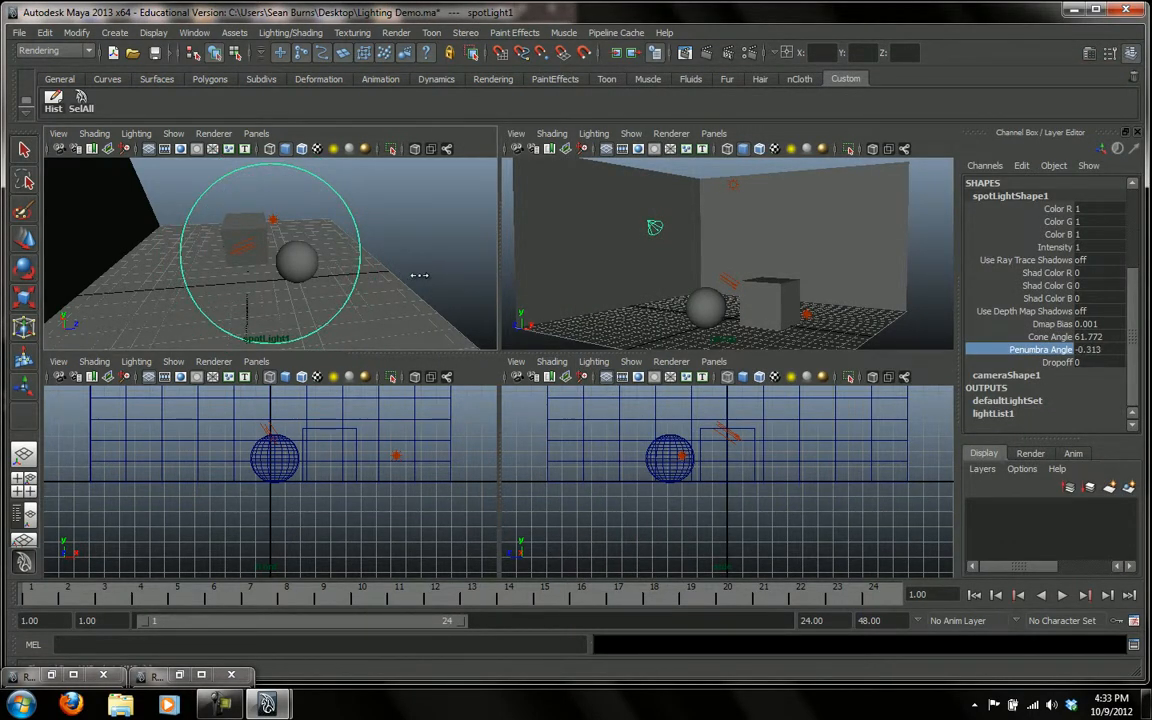
{"action": "left_click", "coordinate": [1089, 351]}
{"action": "type", "text": "0"}
{"action": "key", "text": "Return"}
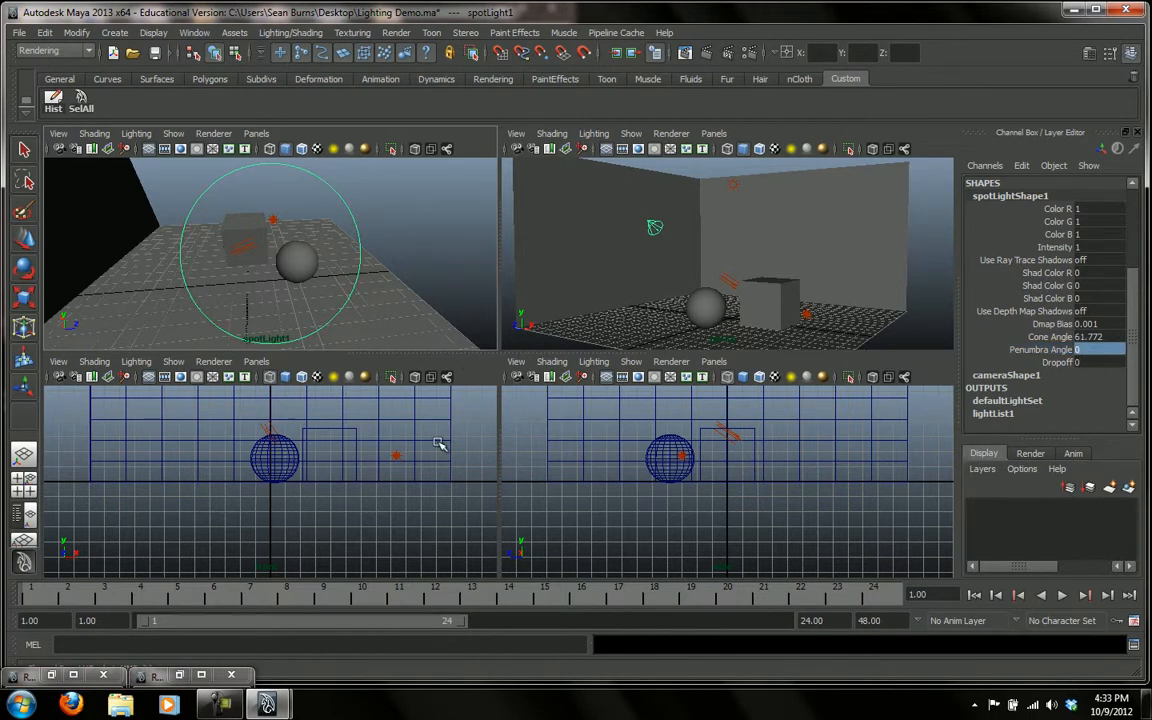
Unlink pPlane1 from spotLight1 in the light-centric Relationship Editor, and close the editor
{"action": "left_click", "coordinate": [178, 676]}
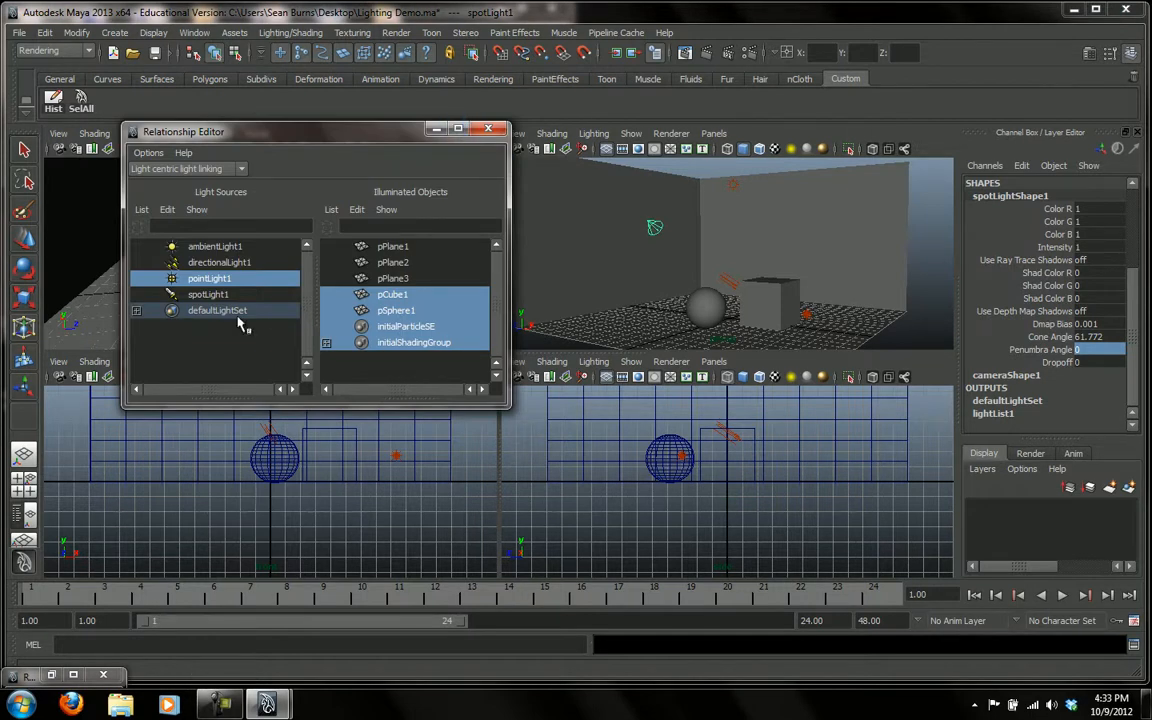
{"action": "left_click", "coordinate": [204, 296]}
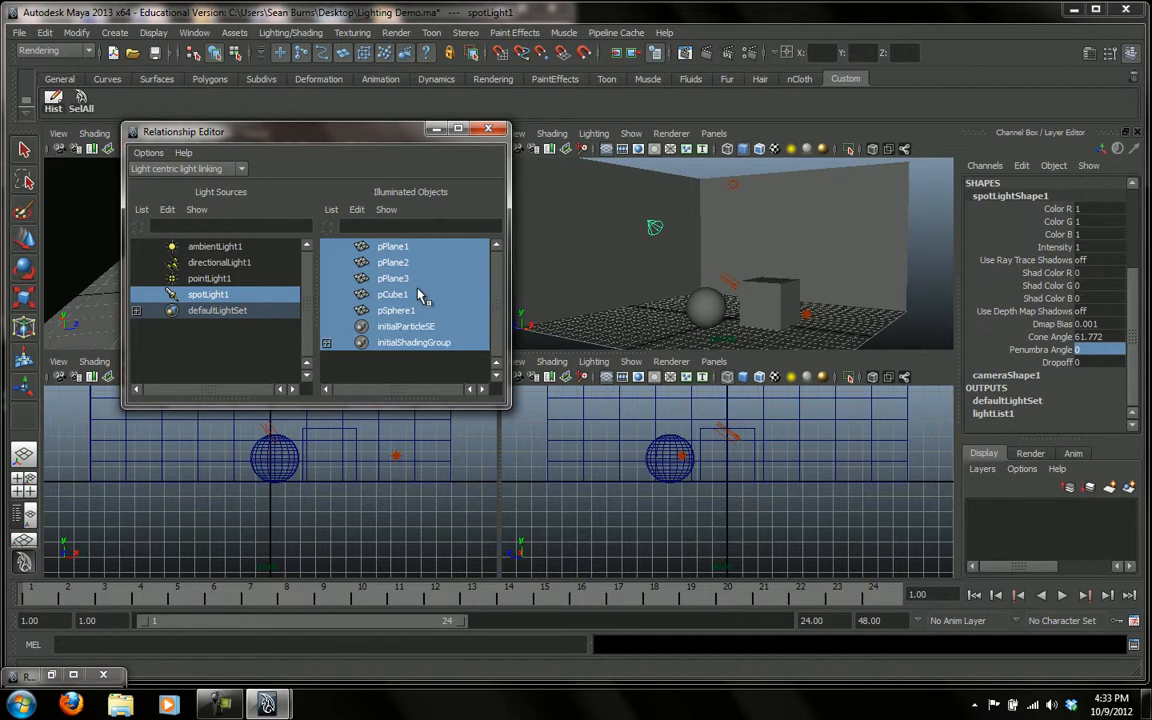
{"action": "left_click", "coordinate": [392, 247]}
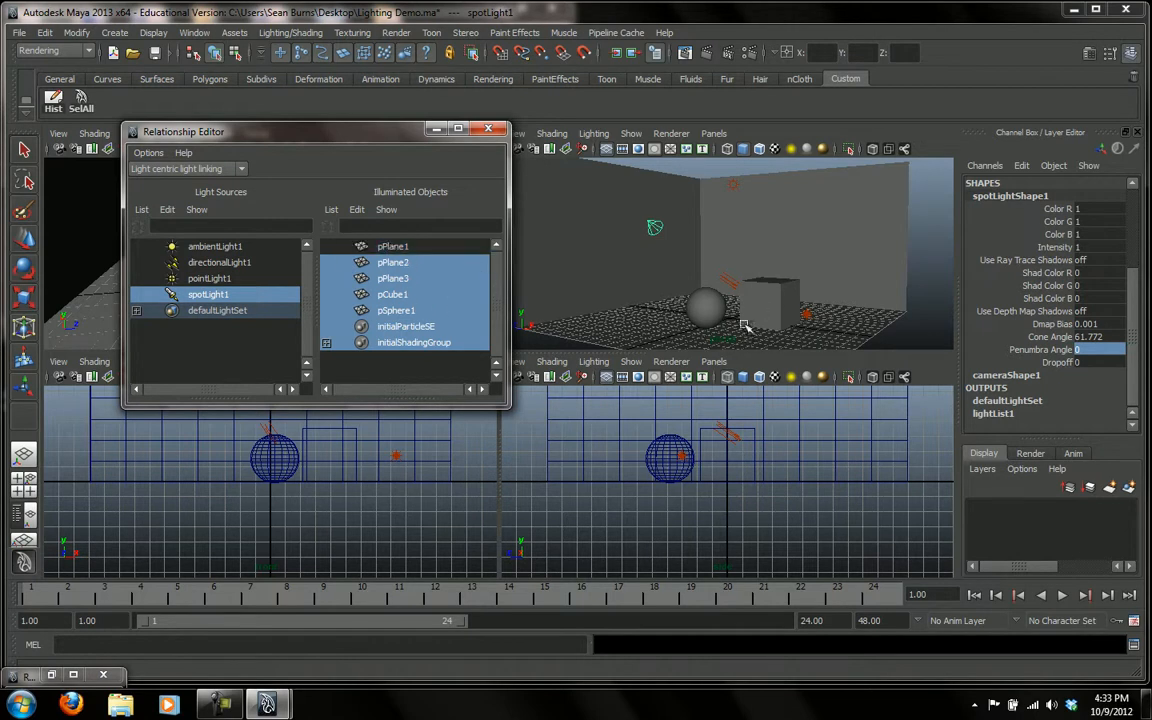
{"action": "left_click", "coordinate": [488, 130]}
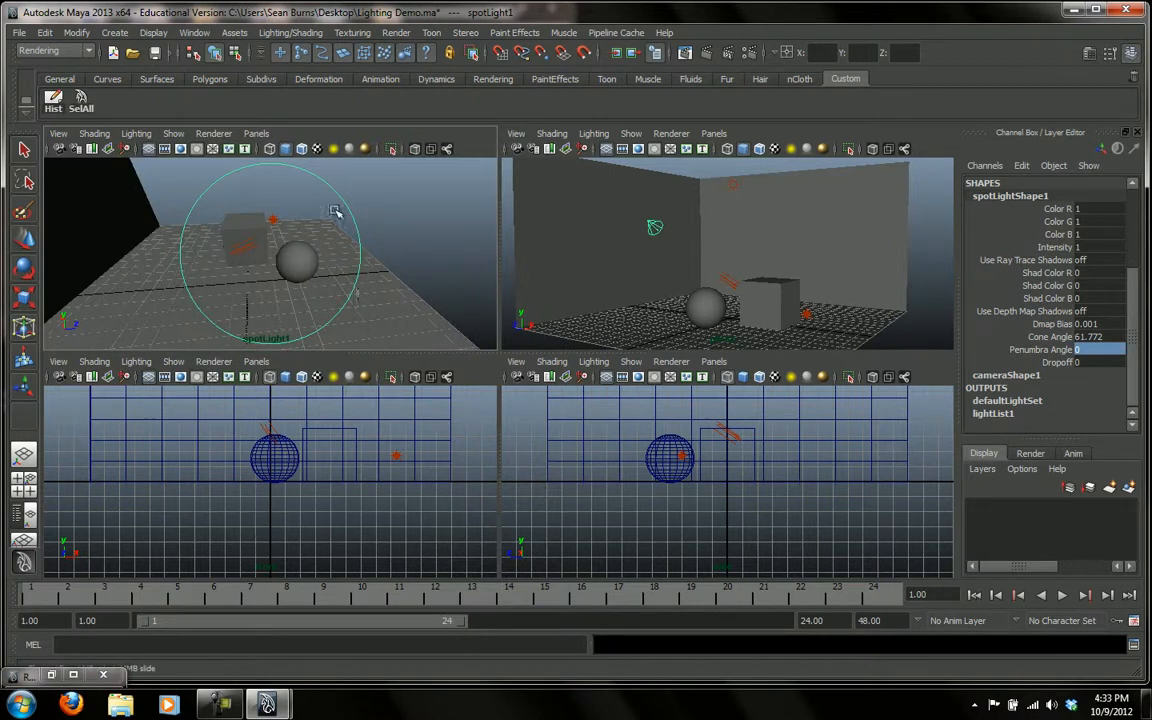
Render the perspective view to check the effect of unlinking pPlane1 from the spot light
{"action": "left_click", "coordinate": [706, 53]}
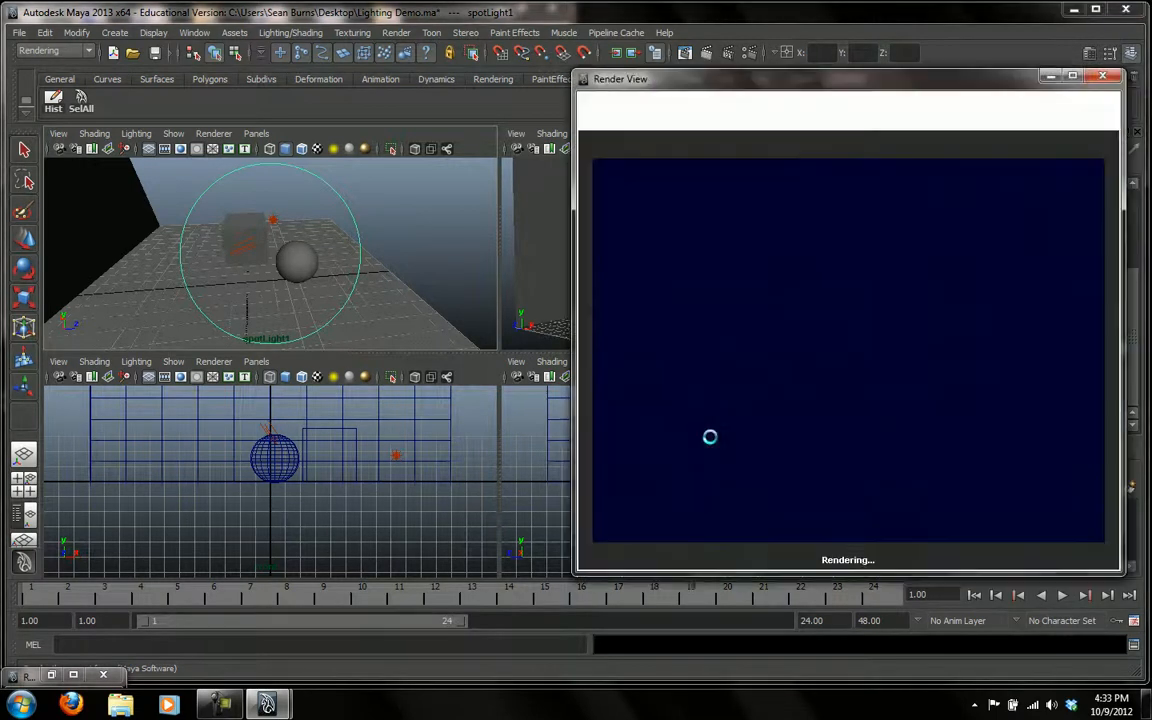
{"action": "left_click", "coordinate": [1104, 78]}
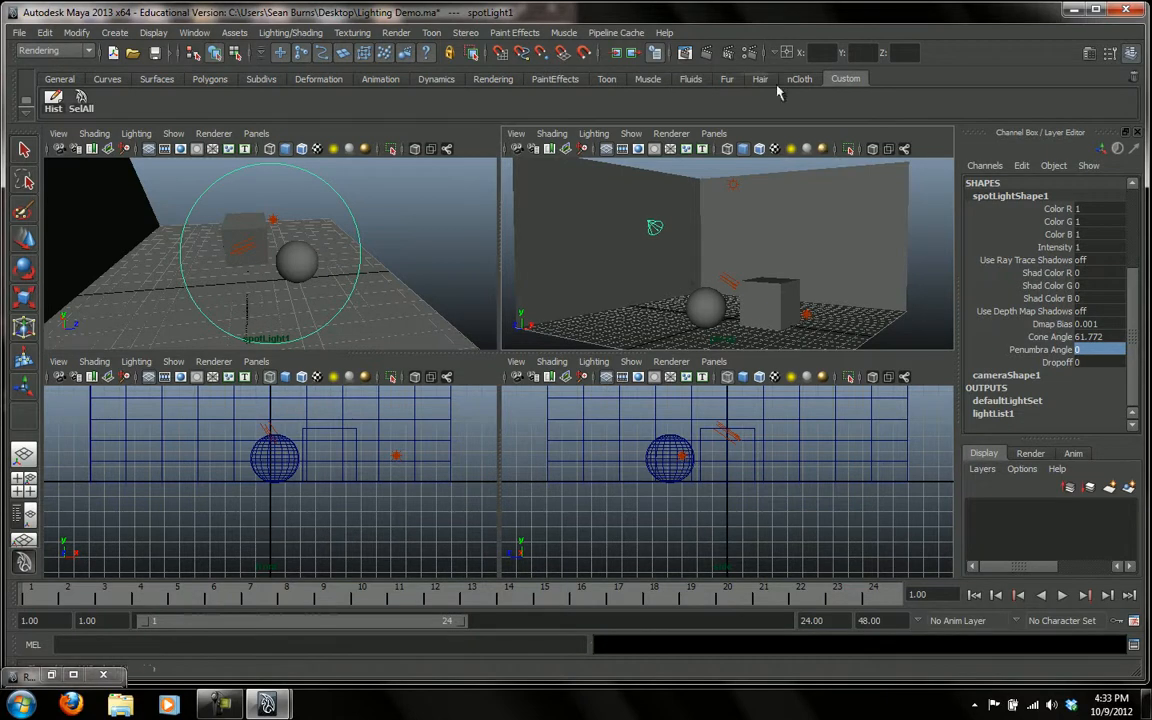
{"action": "left_click", "coordinate": [640, 53]}
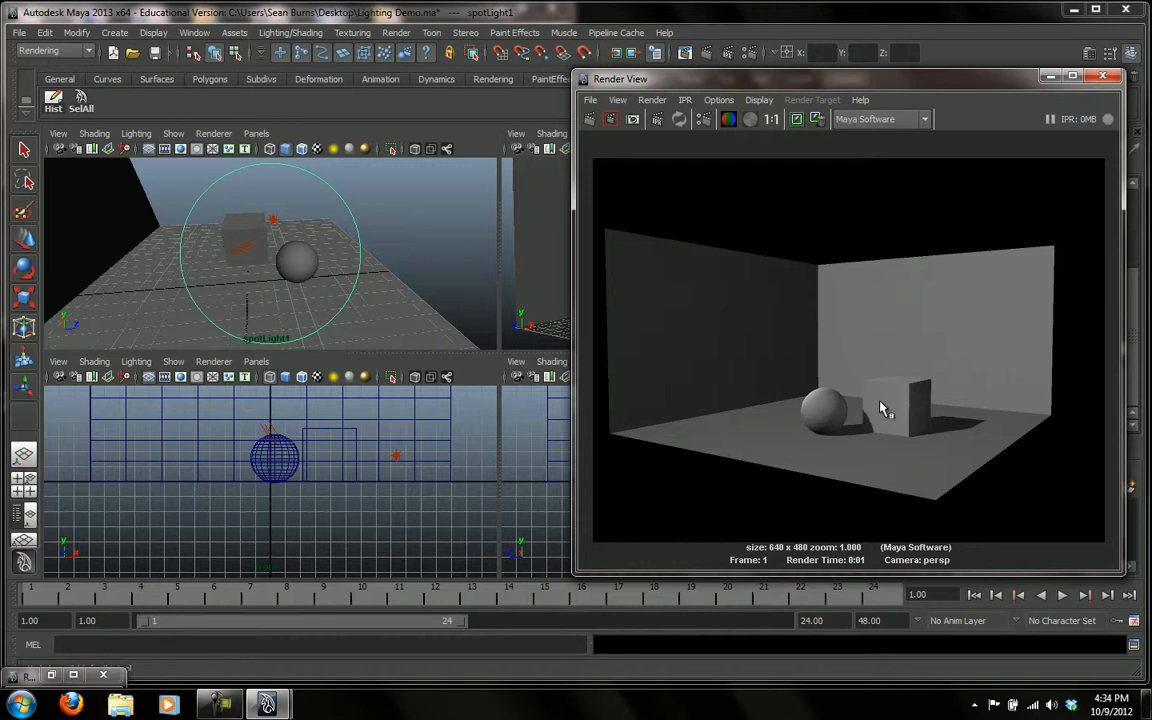
{"action": "left_click", "coordinate": [1104, 77]}
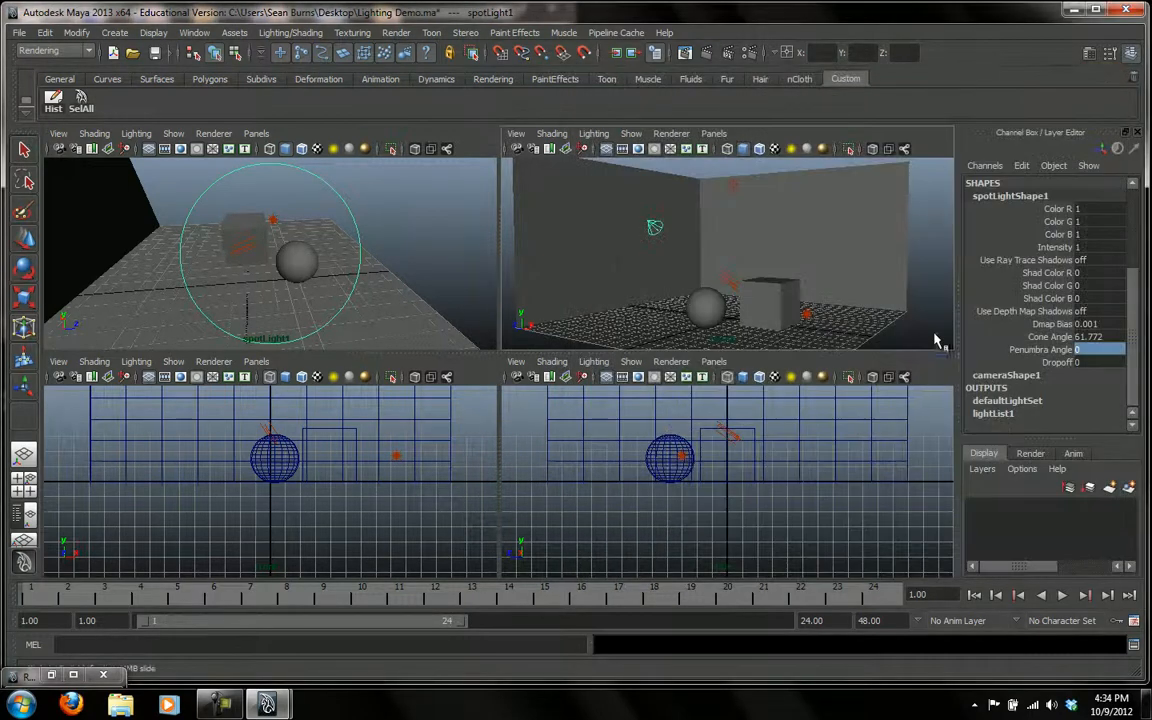
Set the spot light's Intensity to 2 and render the perspective view to check its effect on the room
{"action": "left_click_drag", "start_coordinate": [1134, 313], "coordinate": [1141, 256]}
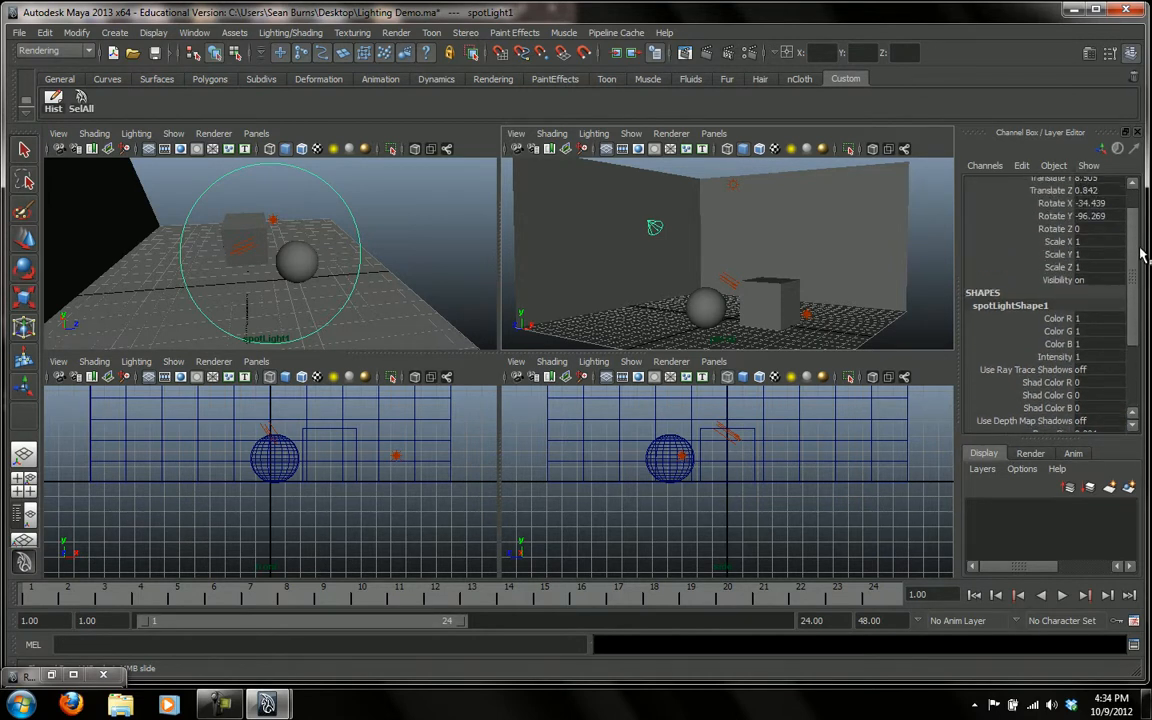
{"action": "double_click", "coordinate": [1089, 357]}
{"action": "key", "text": "Return"}
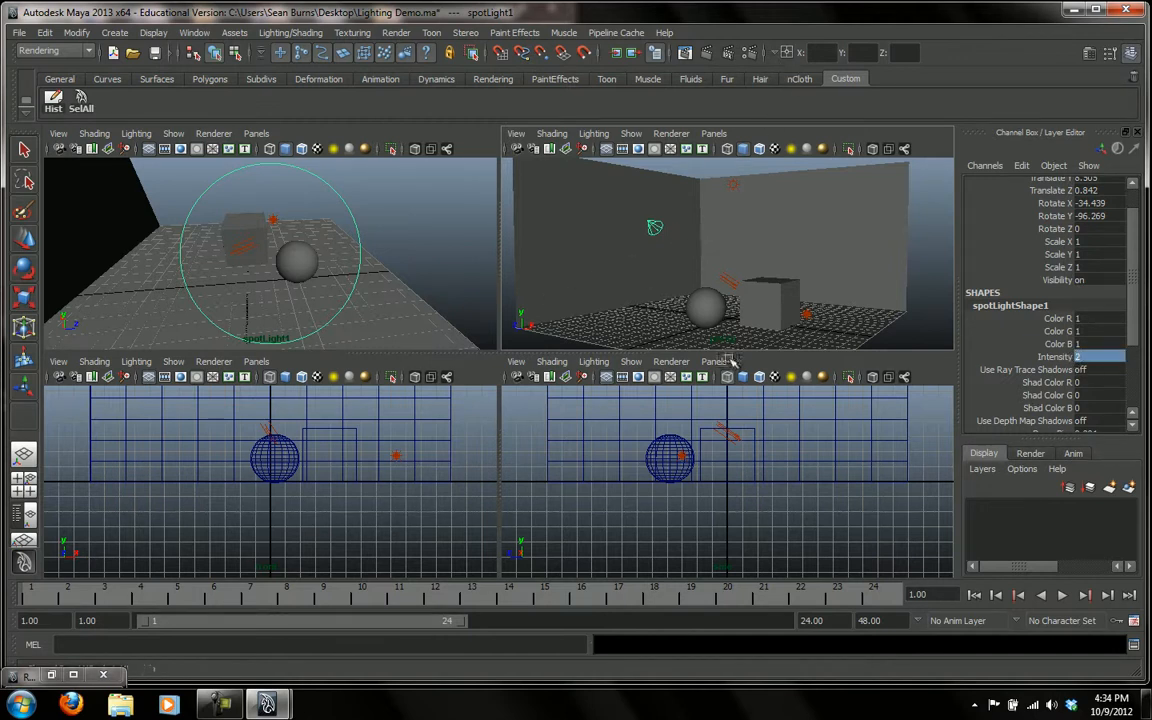
{"action": "left_click", "coordinate": [636, 52]}
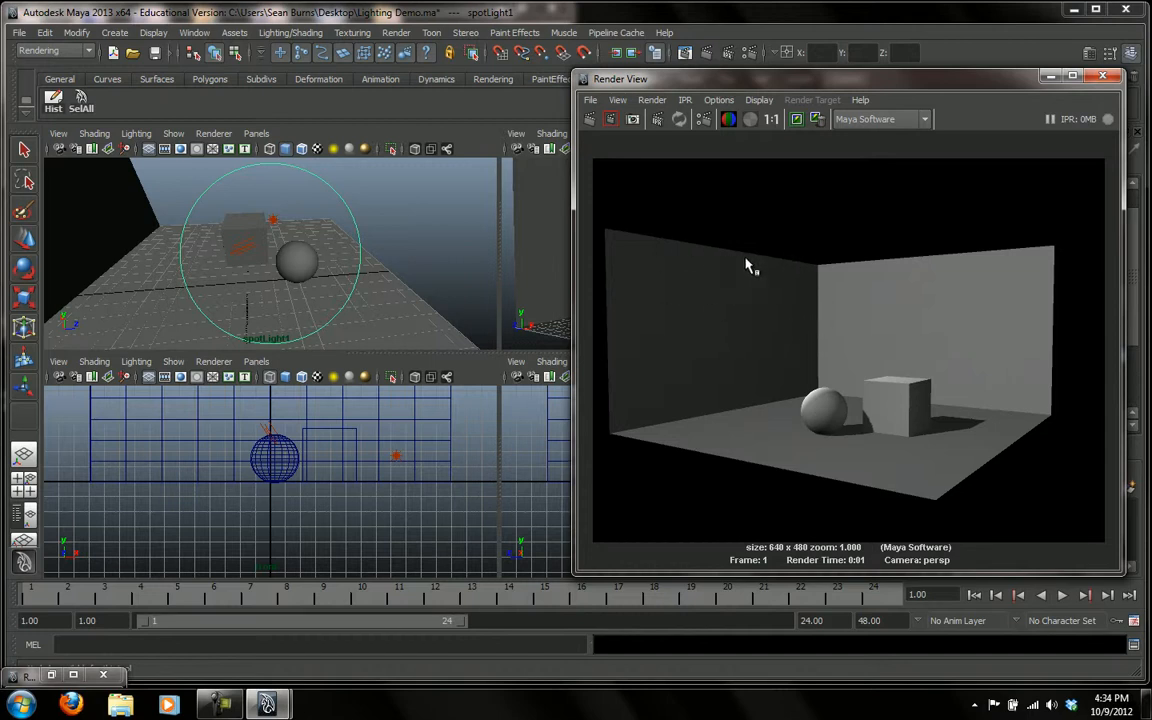
{"action": "left_click", "coordinate": [1108, 77]}
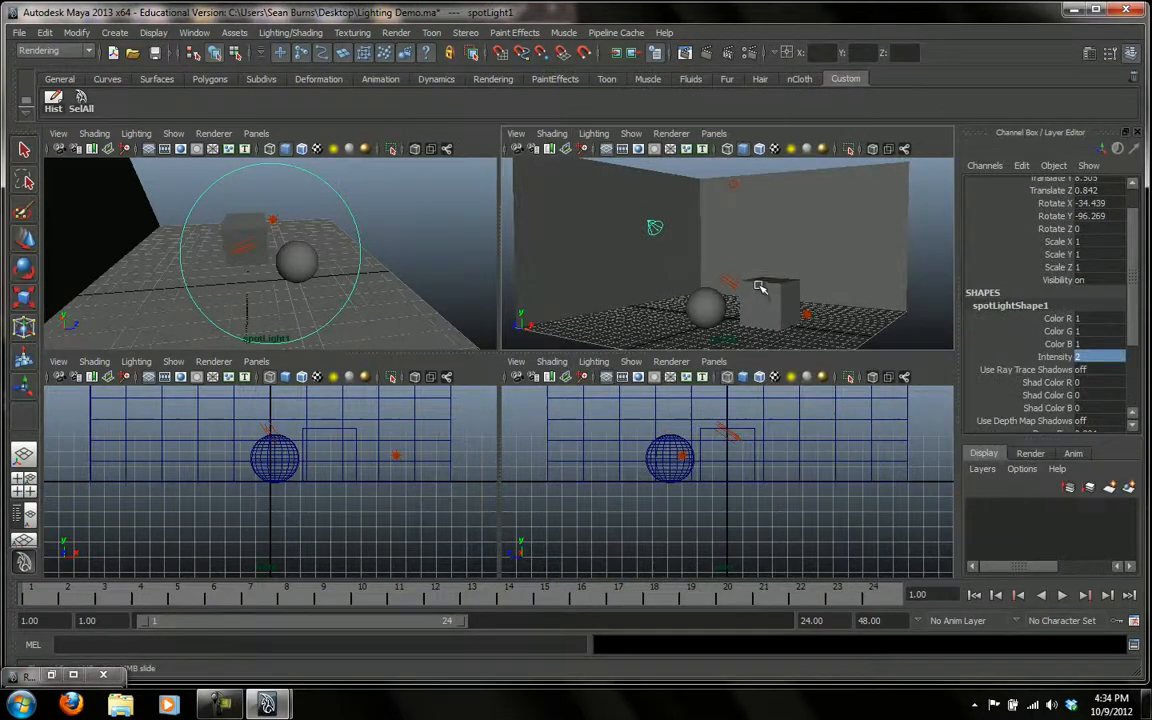
Maximize the perspective view and examine the sphere, cube, room walls and spot light from a closer angle
{"action": "key", "text": "space"}
{"action": "middle_click_drag", "start_coordinate": [667, 330], "coordinate": [666, 309], "text": "alt"}
{"action": "right_click_drag", "start_coordinate": [666, 309], "coordinate": [805, 330], "text": "alt"}
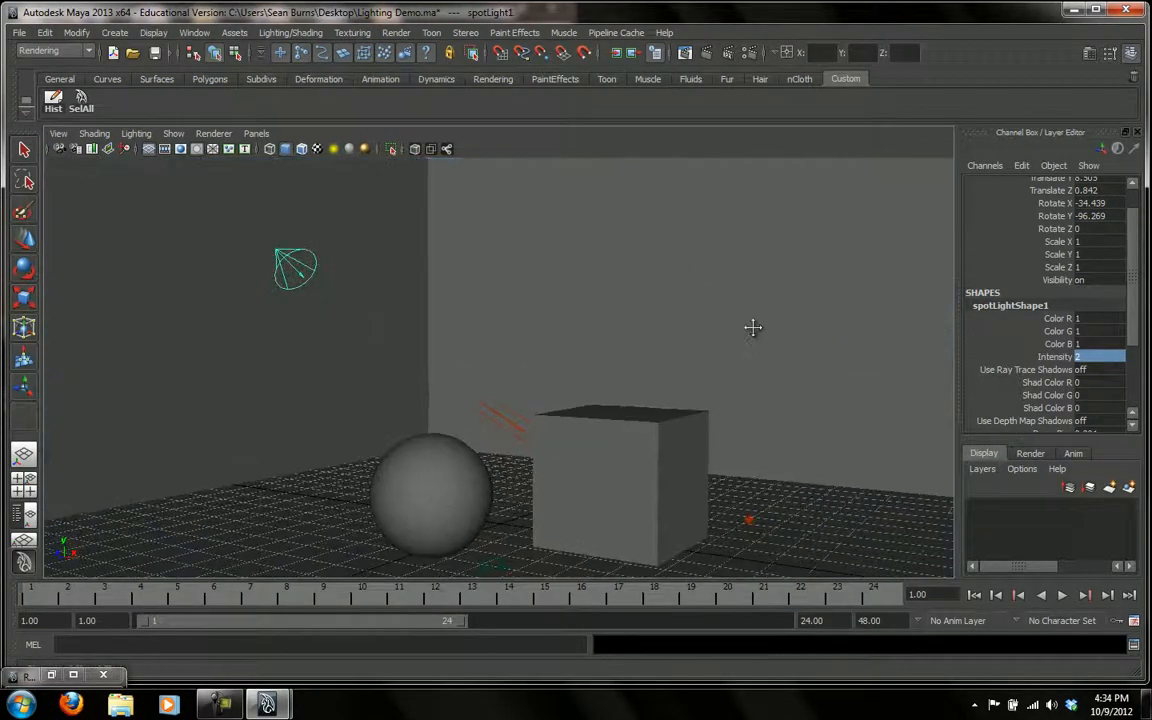
{"action": "middle_click_drag", "start_coordinate": [755, 334], "coordinate": [744, 301], "text": "alt"}
{"action": "scroll", "coordinate": [745, 298], "scroll_direction": "down", "scroll_amount": 2}
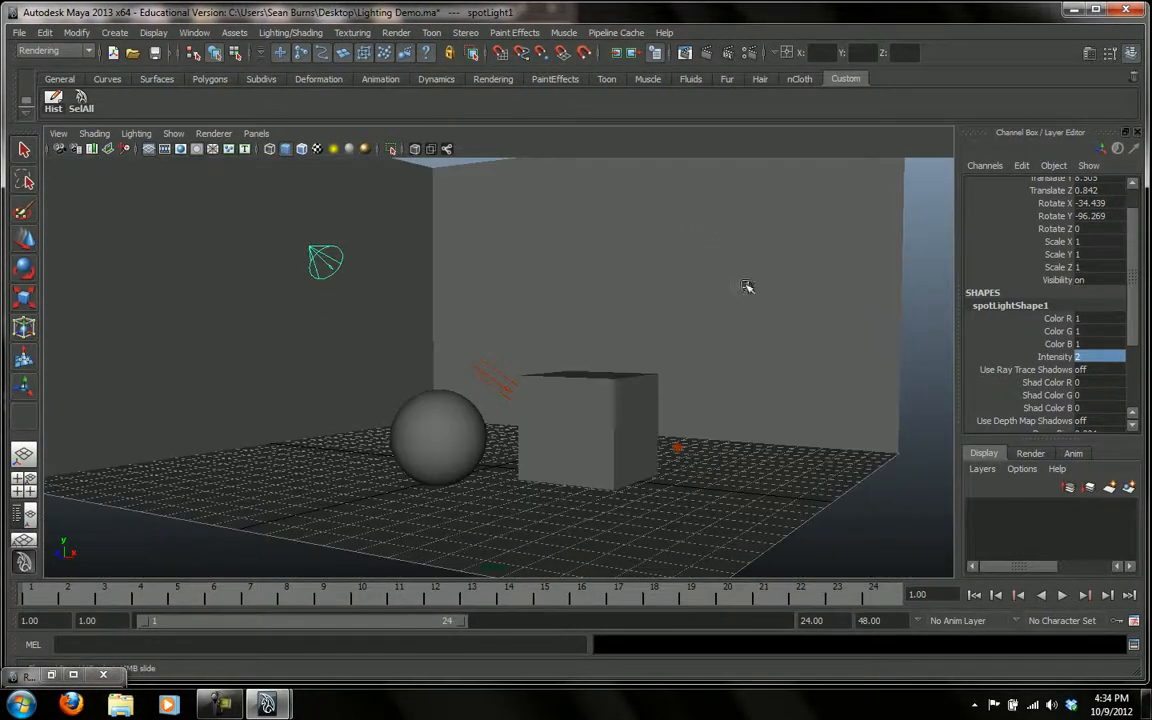
{"action": "scroll", "coordinate": [733, 300], "scroll_direction": "down", "scroll_amount": 2}
{"action": "scroll", "coordinate": [671, 322], "scroll_direction": "up", "scroll_amount": 2}
{"action": "mouse_move", "coordinate": [671, 324]}
{"action": "middle_mouse_down", "text": "alt"}
{"action": "mouse_move", "coordinate": [617, 318]}
{"action": "mouse_move", "coordinate": [658, 327]}
{"action": "middle_mouse_up", "text": "alt"}
{"action": "scroll", "coordinate": [663, 324], "scroll_direction": "up", "scroll_amount": 3}
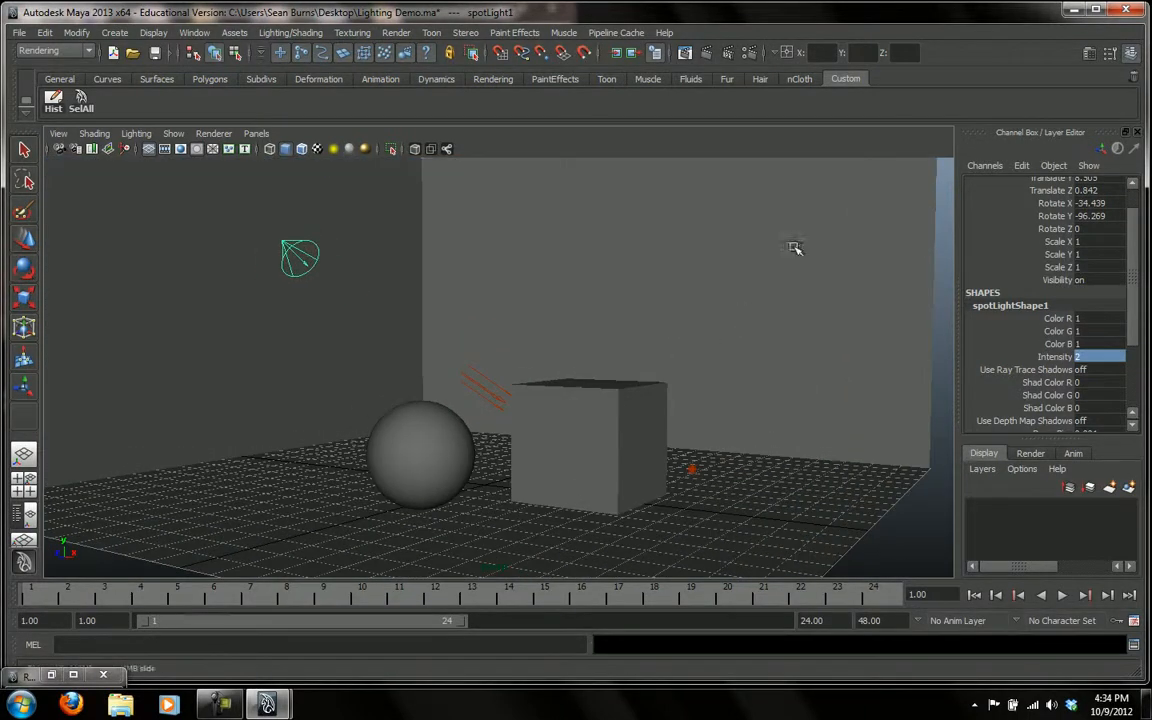